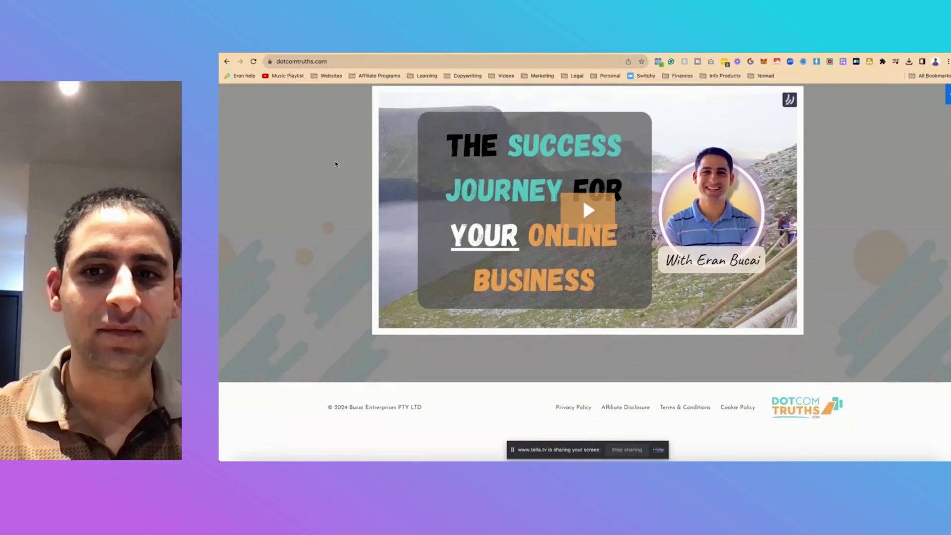
# Copy the web address of the dotcomtruths.com home page.
pyautogui.scroll(-3, 335, 164)
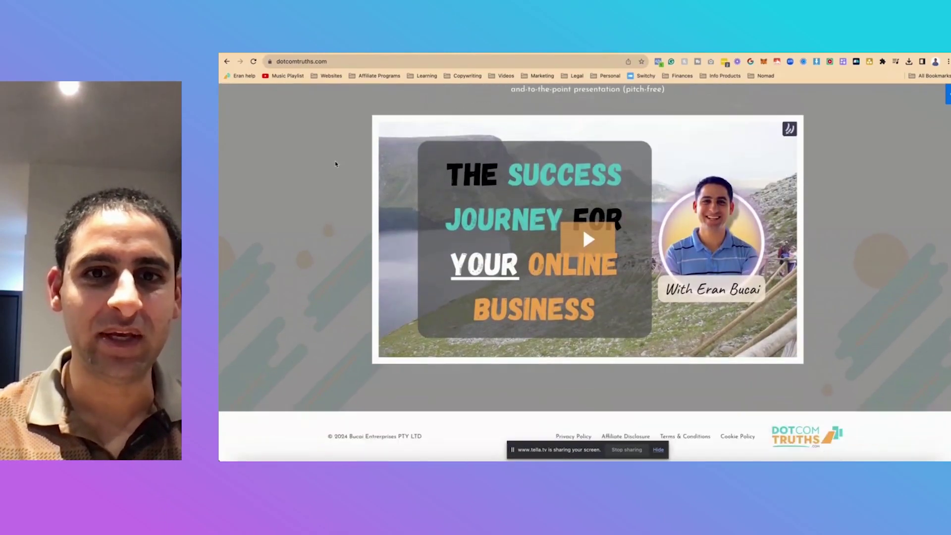
pyautogui.scroll(4, 335, 164)
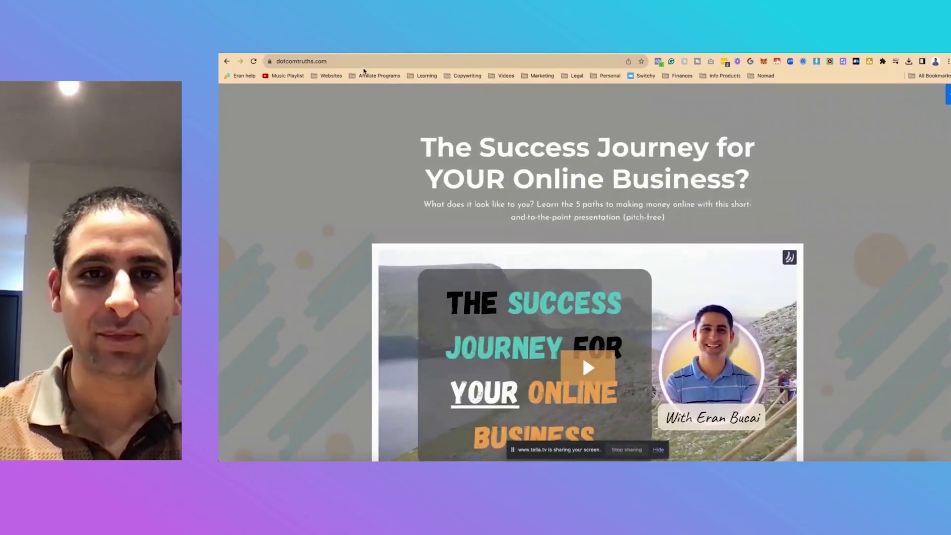
pyautogui.click(346, 58)
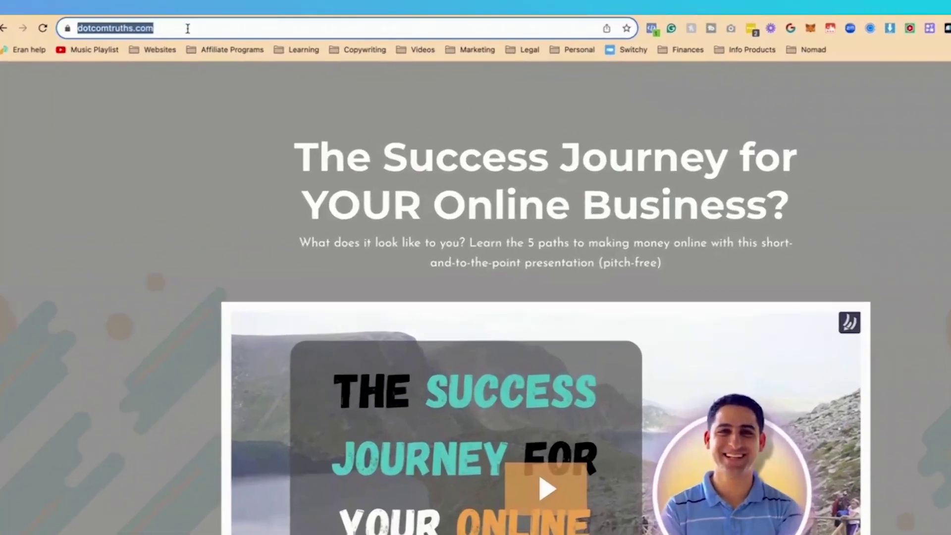
pyautogui.hotkey('ctrl', 'c')
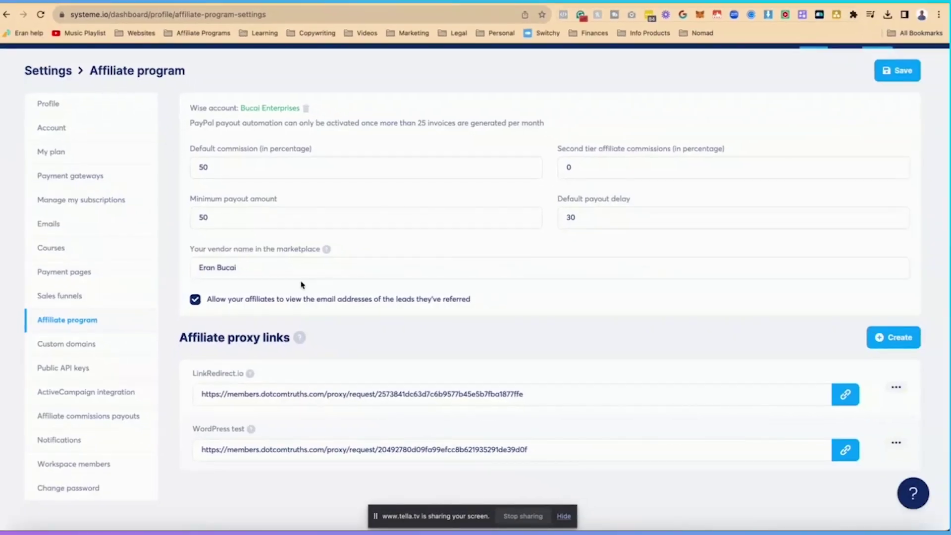
pyautogui.scroll(1, 685, 131)
pyautogui.click(863, 63)
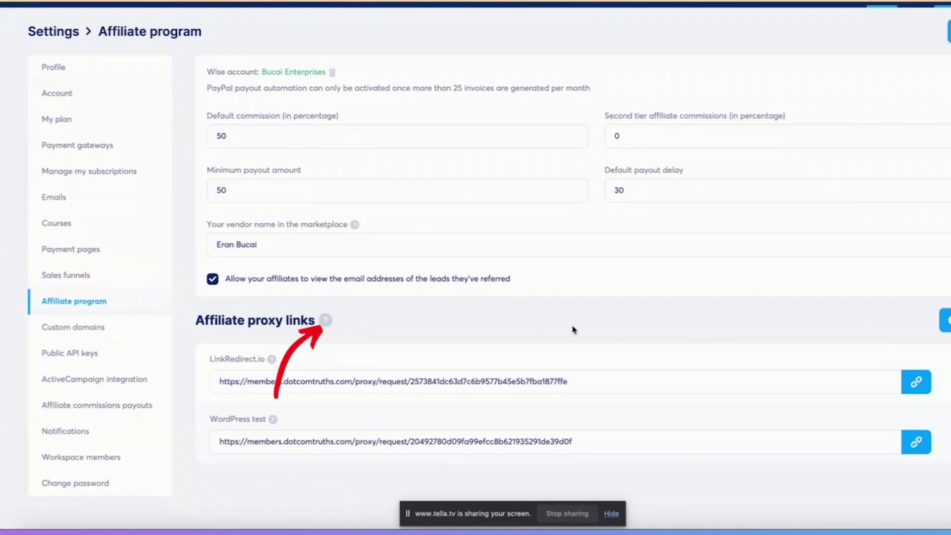
pyautogui.click(944, 321)
pyautogui.click(453, 195)
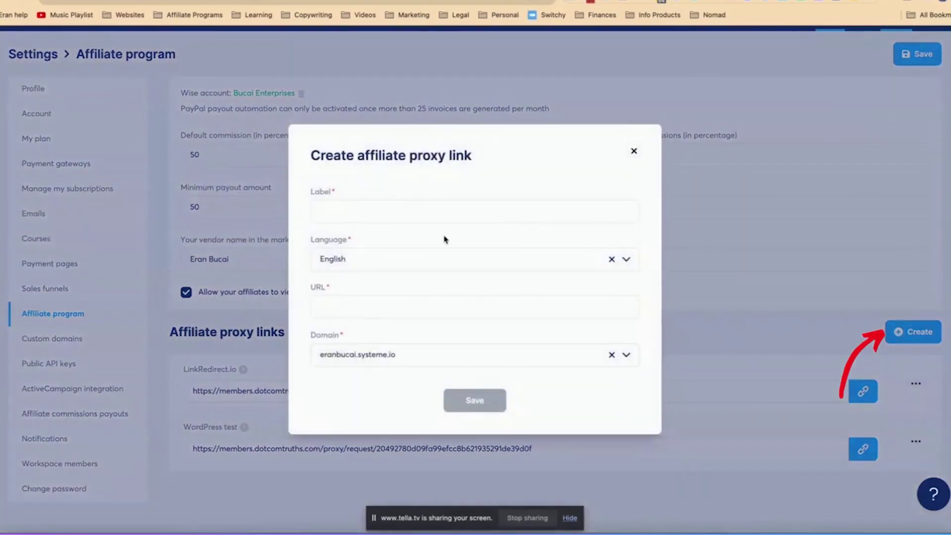
pyautogui.write('DCT Website on Kajabi (home page')
pyautogui.click(369, 308)
pyautogui.hotkey('ctrl', 'v')
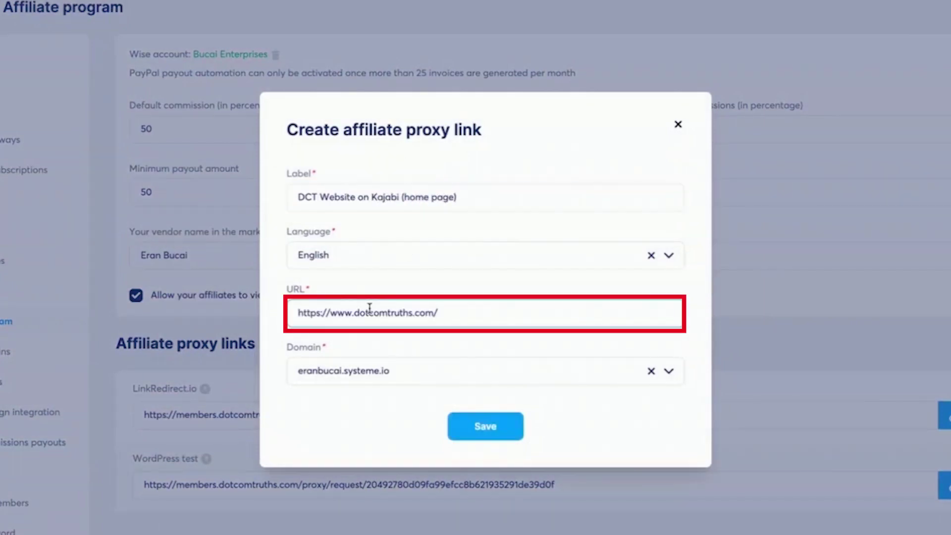
pyautogui.press('BackSpace')
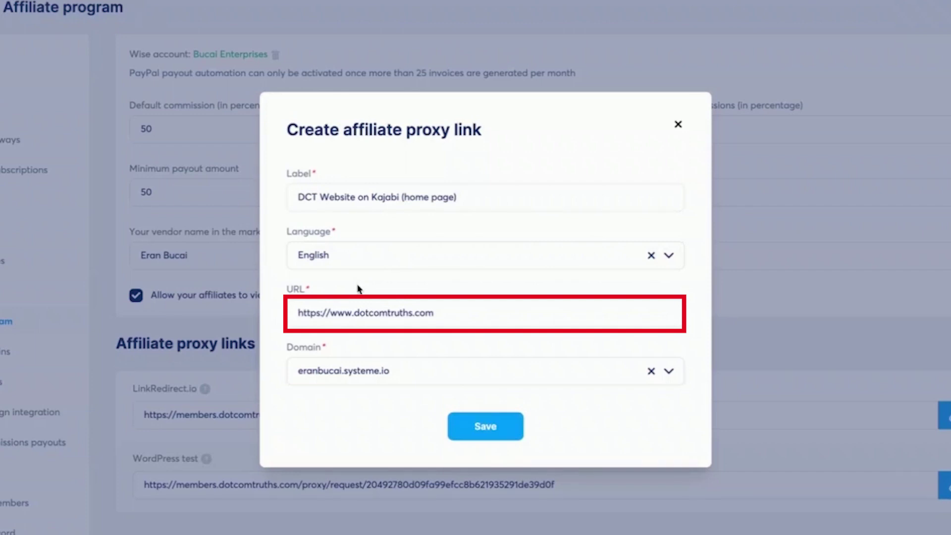
# Set the proxy link's domain to members.dotcomtruths.com, the domain that hosts the order form.
pyautogui.click(668, 372)
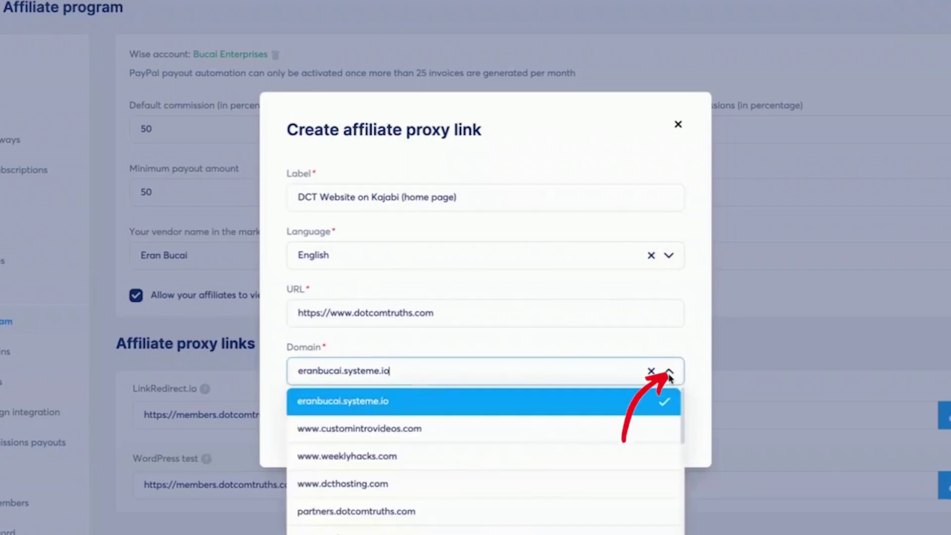
pyautogui.scroll(-6, 623, 439)
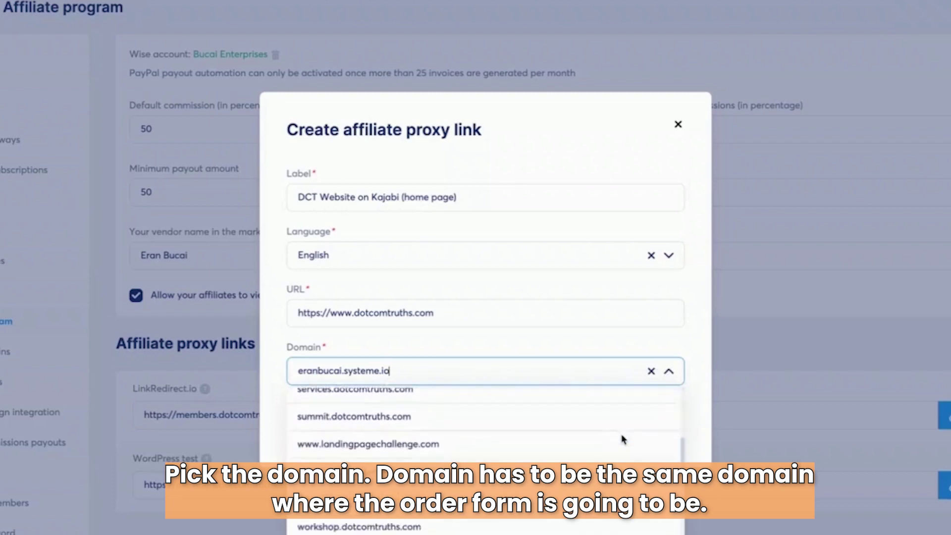
pyautogui.scroll(-1, 622, 439)
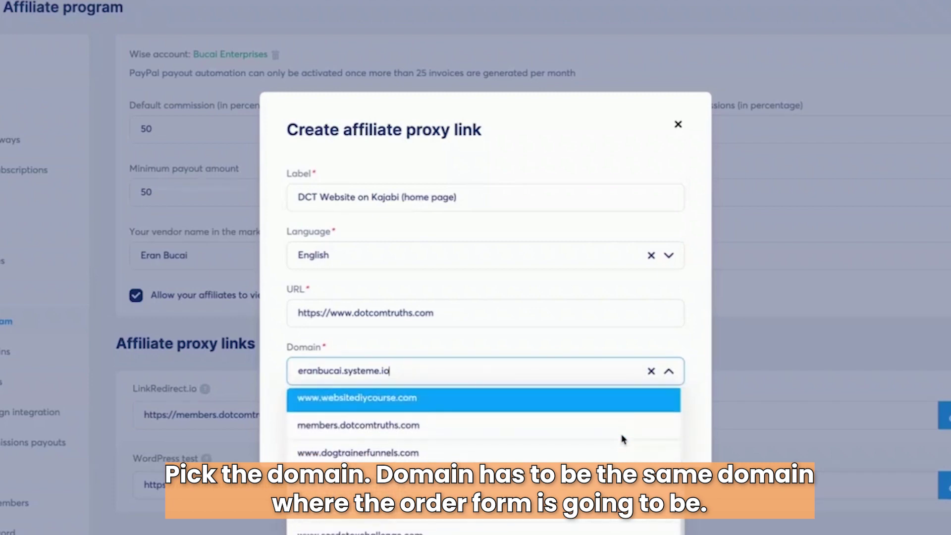
pyautogui.scroll(5, 623, 439)
pyautogui.scroll(4, 623, 439)
pyautogui.scroll(-8, 623, 439)
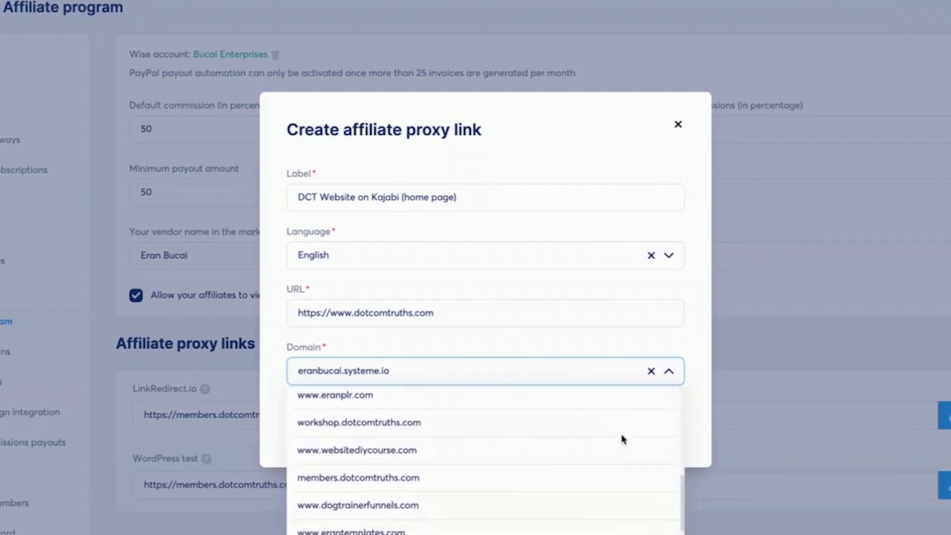
pyautogui.click(576, 478)
pyautogui.click(486, 421)
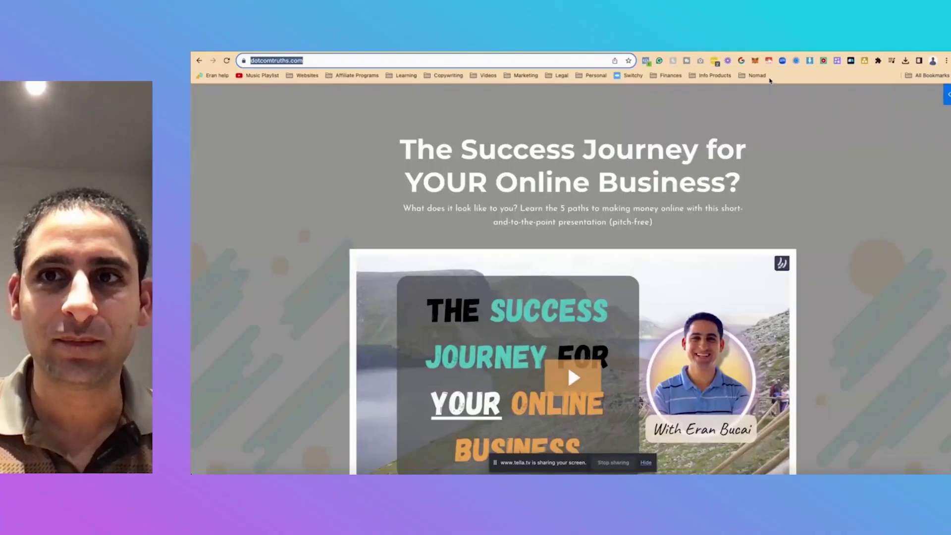
# Look through the website's home page and the sales page at members.dotcomtruths.com/dctplus.
pyautogui.scroll(-5, 616, 338)
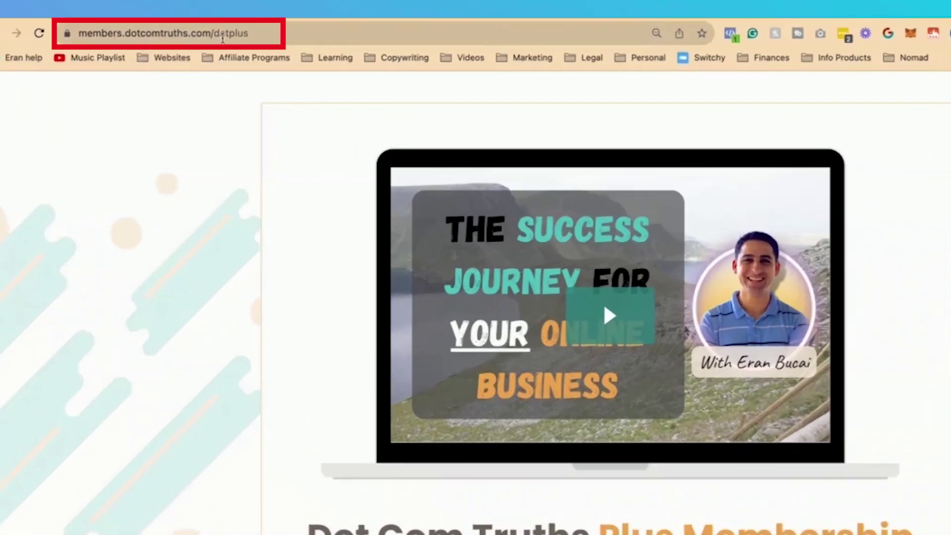
pyautogui.scroll(-20, 206, 324)
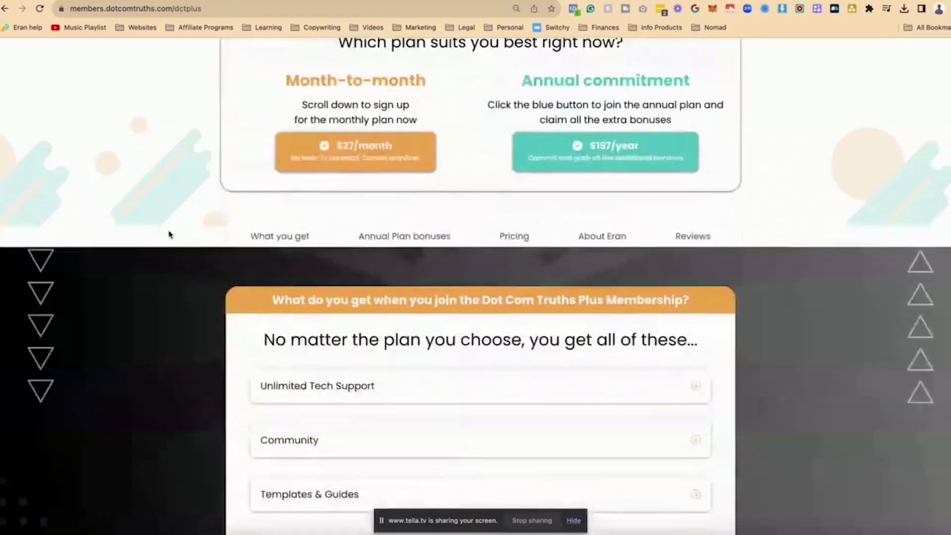
pyautogui.scroll(-20, 170, 234)
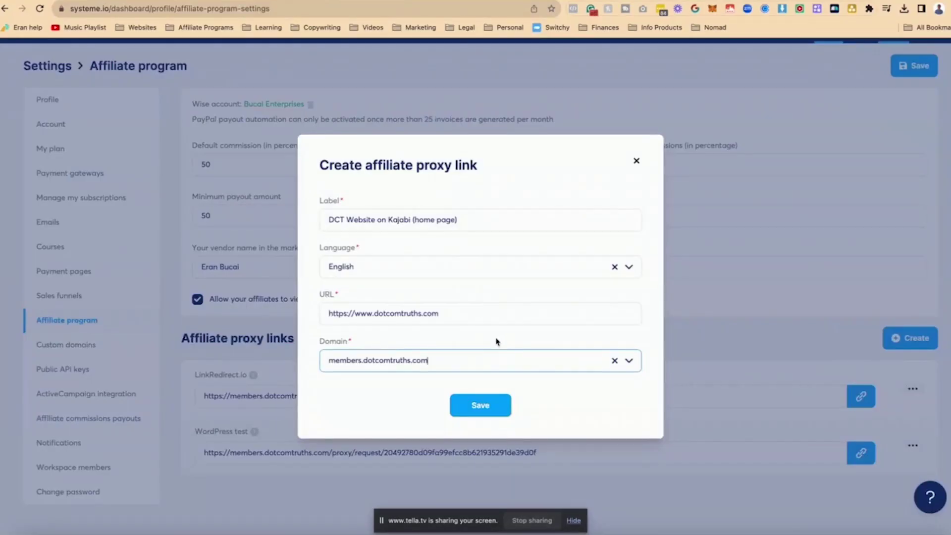
# Save the new affiliate proxy link and copy its generated address to the clipboard.
pyautogui.moveTo(455, 312); pyautogui.dragTo(327, 313)
pyautogui.moveTo(327, 313); pyautogui.dragTo(433, 303)
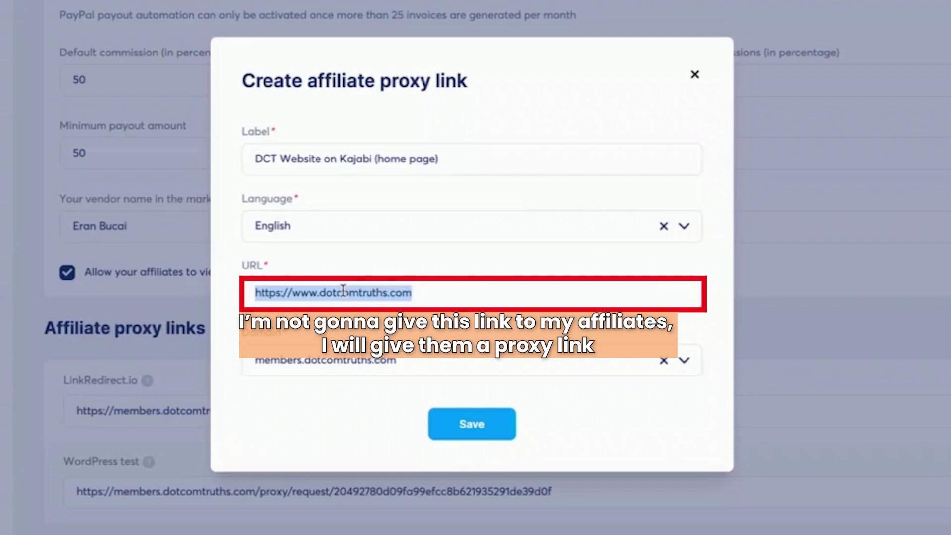
pyautogui.click(471, 424)
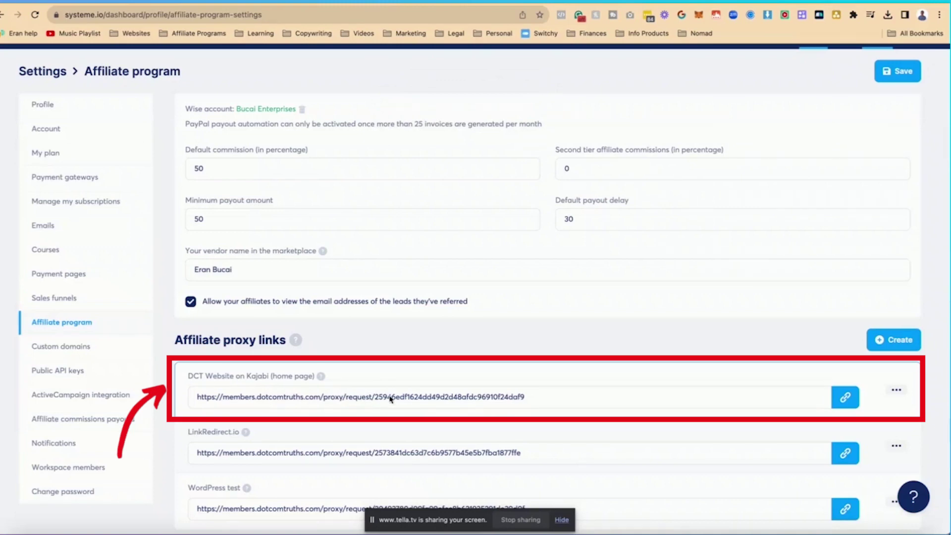
pyautogui.click(847, 399)
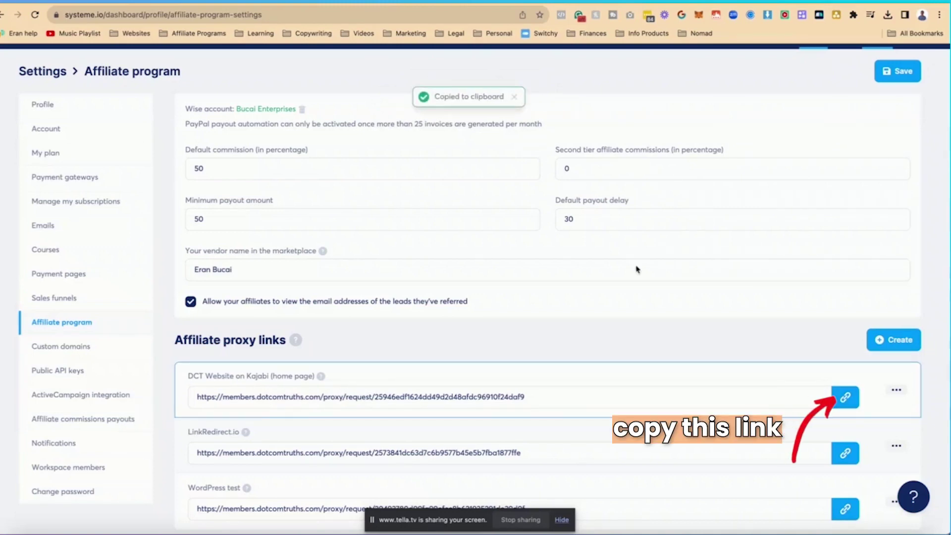
# Create a newsletter with the subject "Your affiliate link for DCT Plus" using the classic editor.
pyautogui.scroll(1, 524, 187)
pyautogui.moveTo(621, 66)
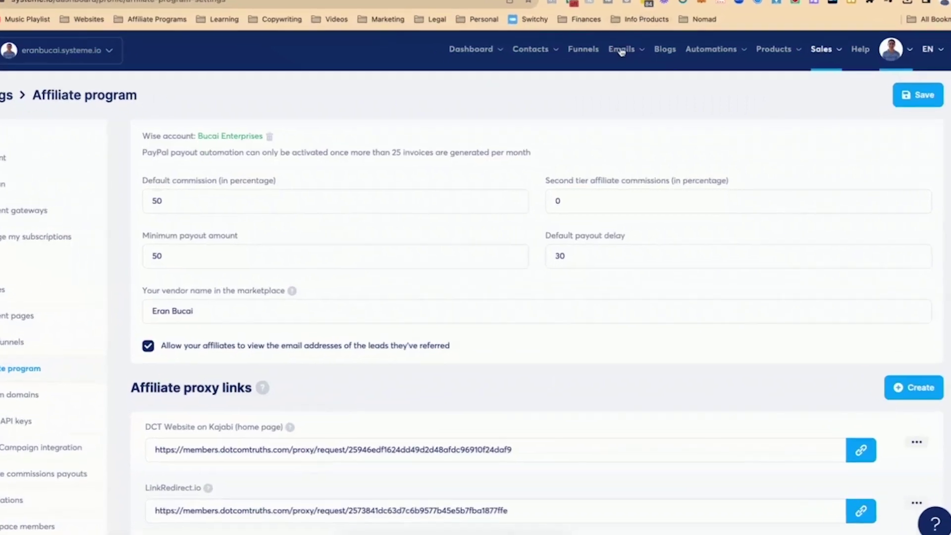
pyautogui.click(609, 64)
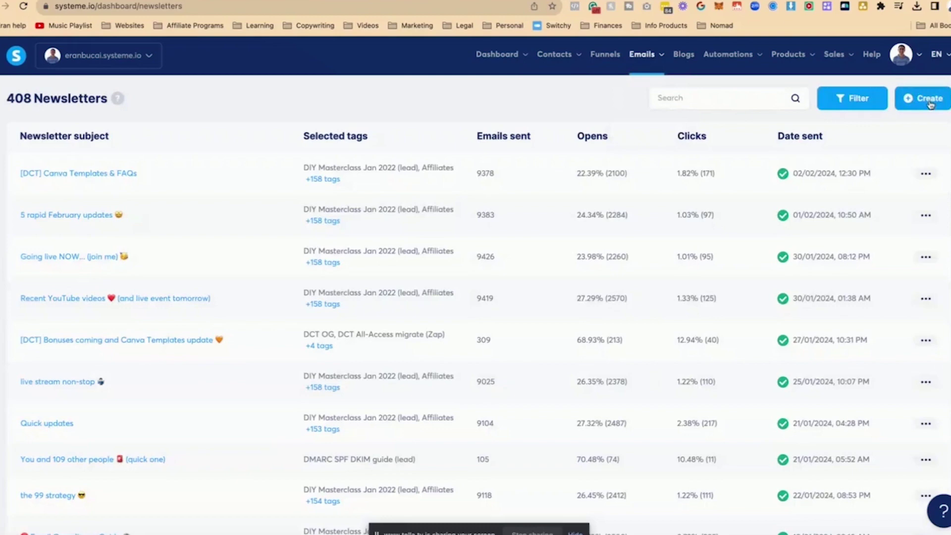
pyautogui.click(929, 99)
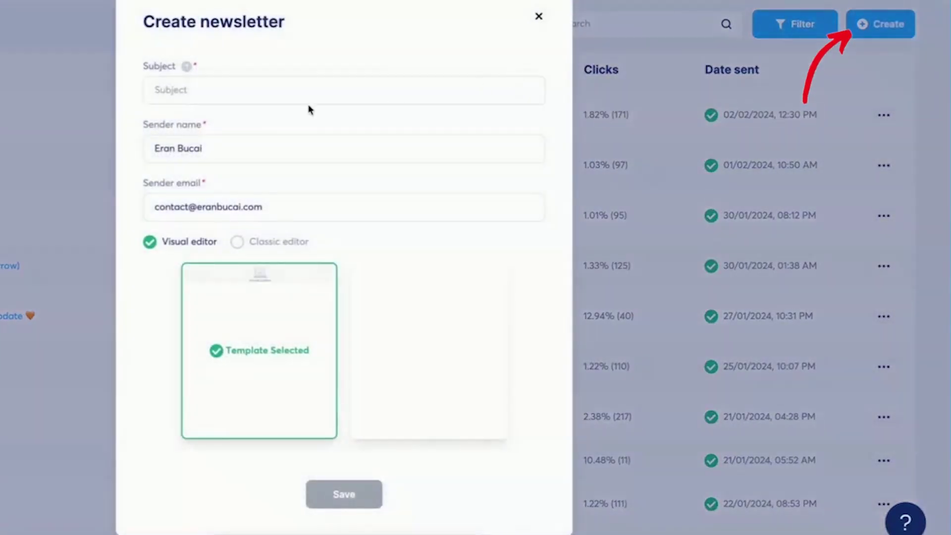
pyautogui.write('Y')
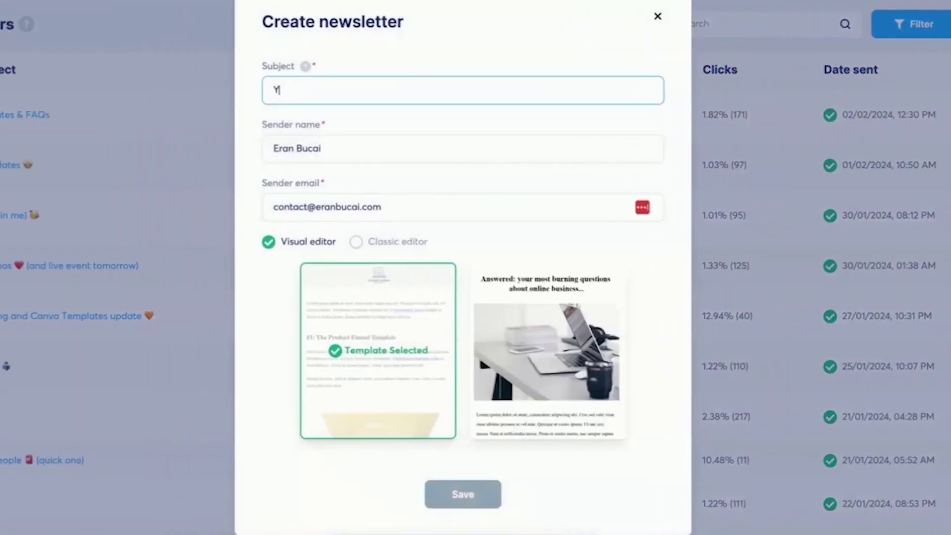
pyautogui.write('our offiliate link for DCT Plus')
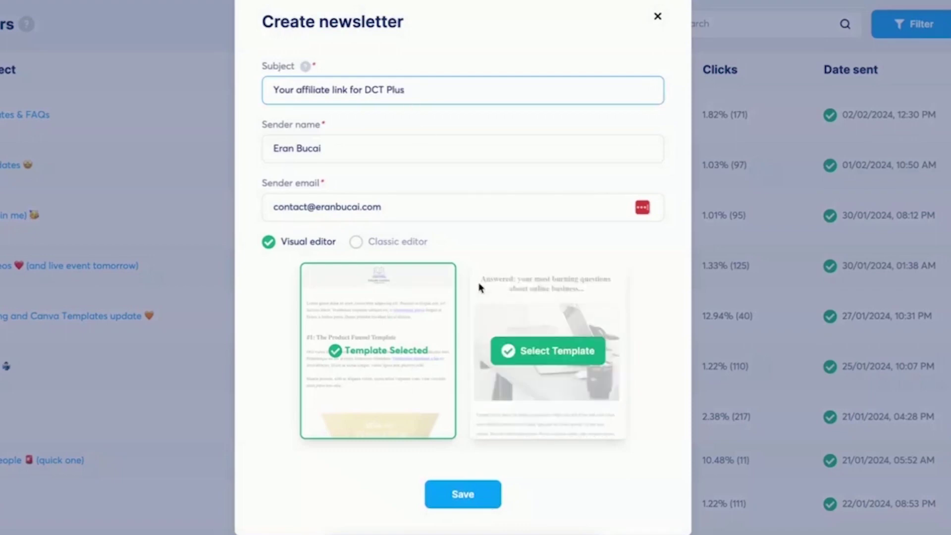
pyautogui.click(372, 241)
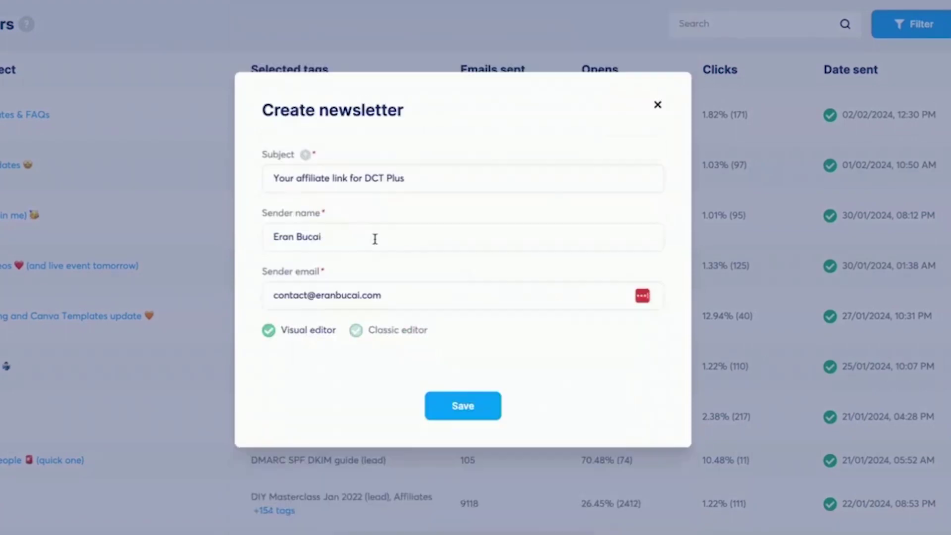
pyautogui.click(447, 405)
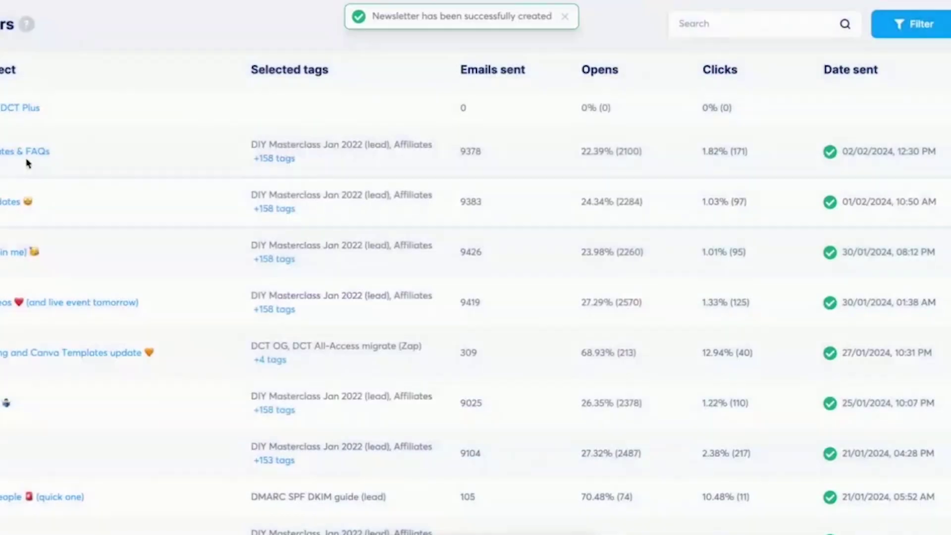
# Paste the proxy link into the newsletter body and append "/?sa=" followed by the contact's affiliate ID variable.
pyautogui.hotkey('ctrl', 'v')
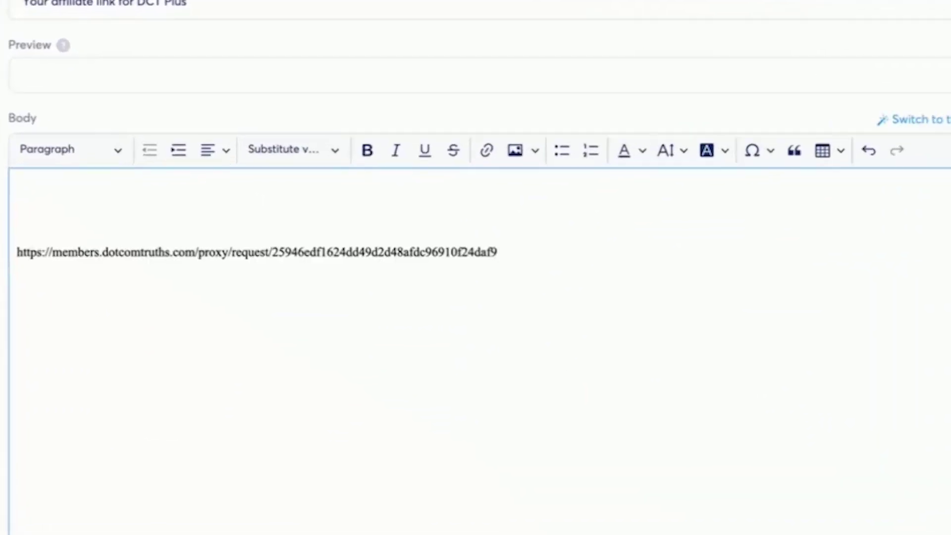
pyautogui.click(497, 252)
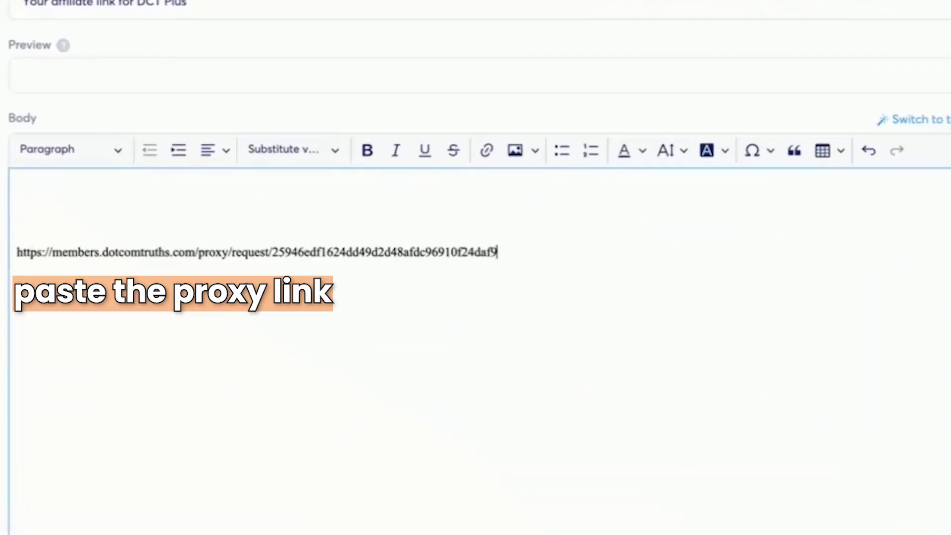
pyautogui.write('/')
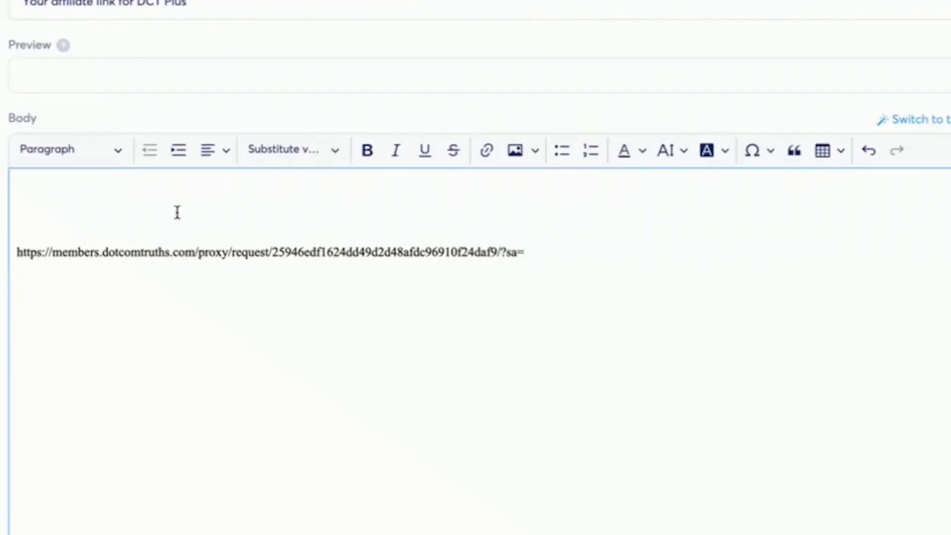
pyautogui.scroll(-1, 248, 153)
pyautogui.click(314, 90)
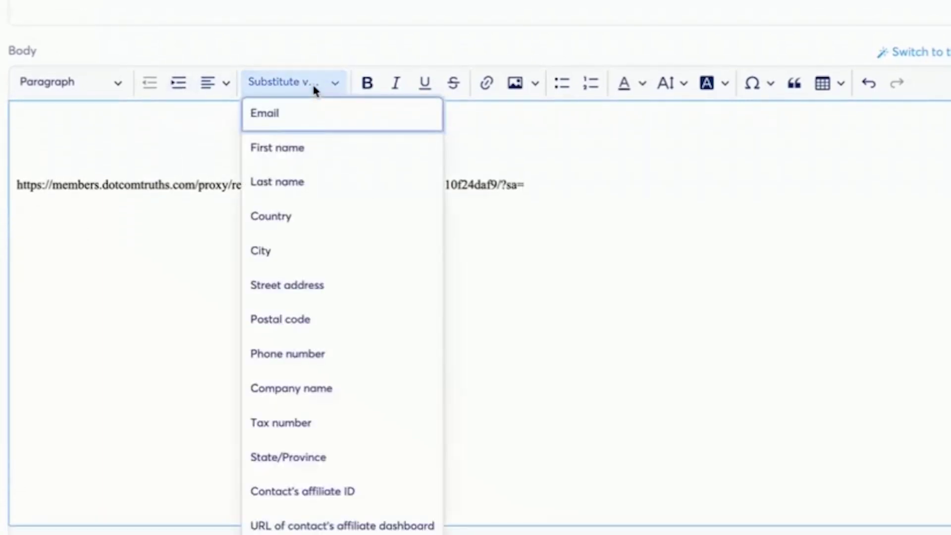
pyautogui.click(332, 491)
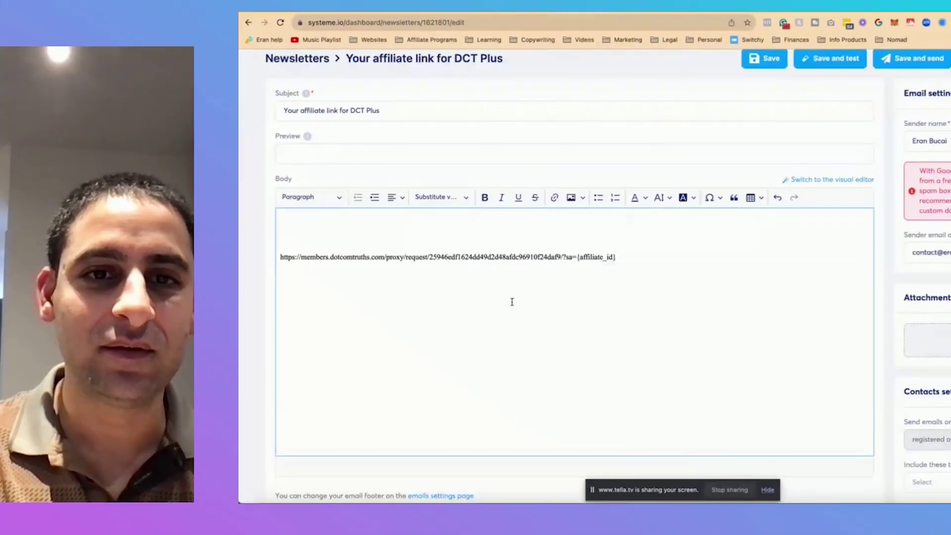
pyautogui.click(612, 242)
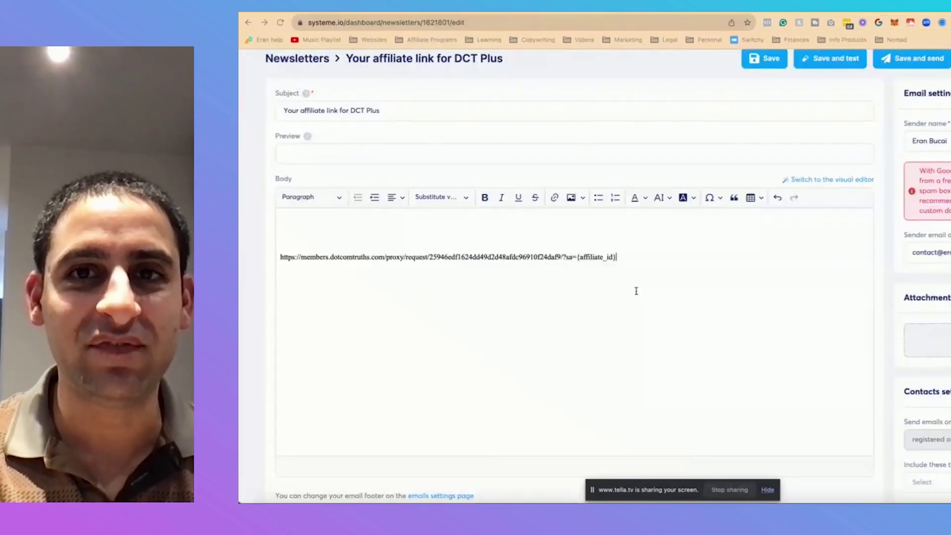
pyautogui.scroll(2, 728, 322)
pyautogui.scroll(-1, 726, 323)
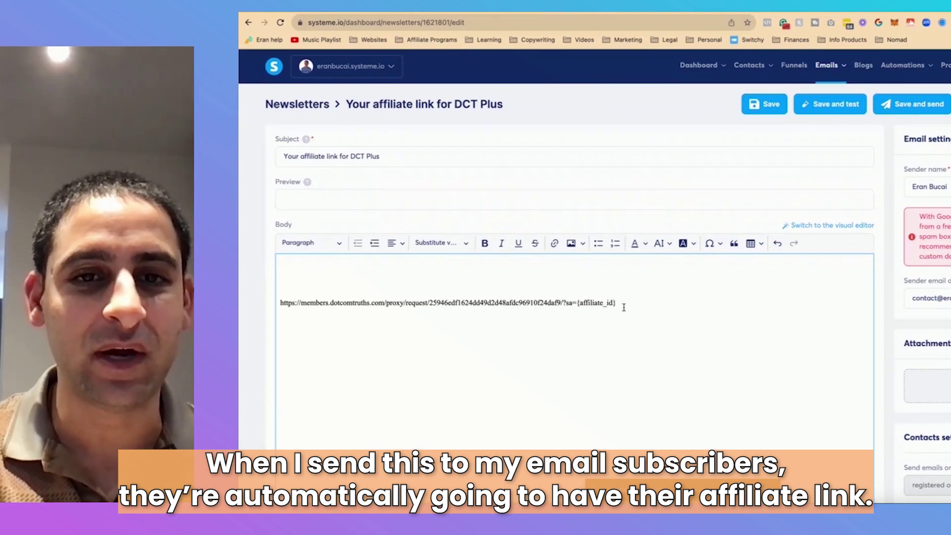
pyautogui.moveTo(612, 305); pyautogui.dragTo(579, 303)
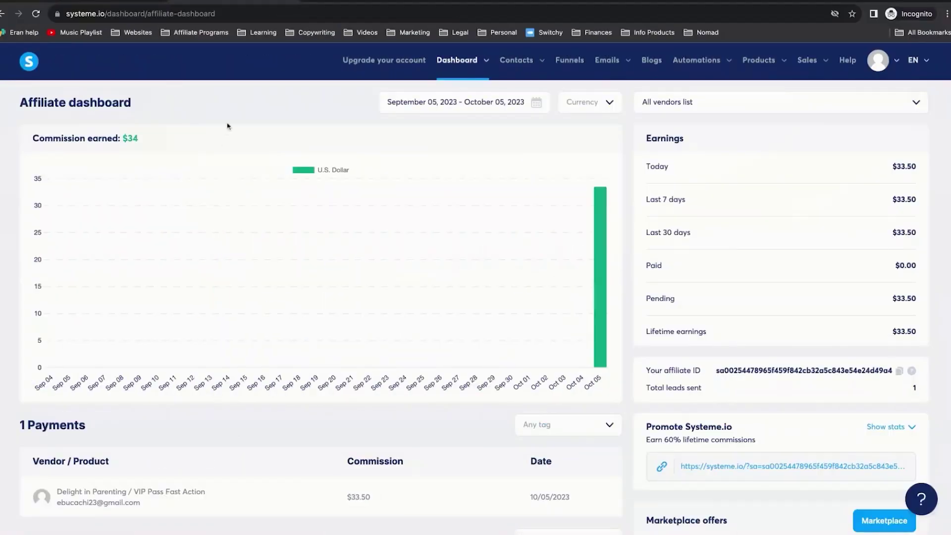
# Look through the affiliate dashboard, examining the commission chart, earnings, payments, leads, invoices and marketplace offers.
pyautogui.scroll(-5, 263, 125)
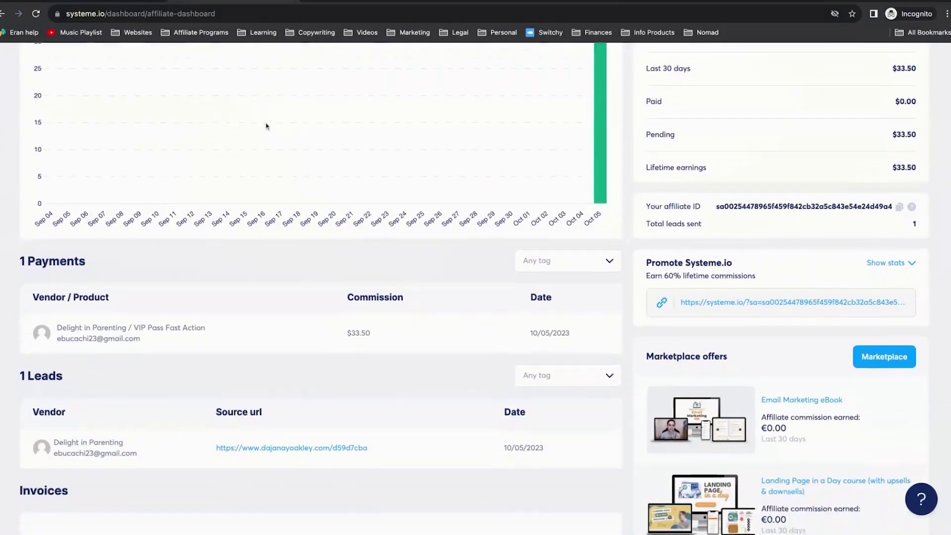
pyautogui.scroll(-1, 267, 125)
pyautogui.scroll(2, 321, 287)
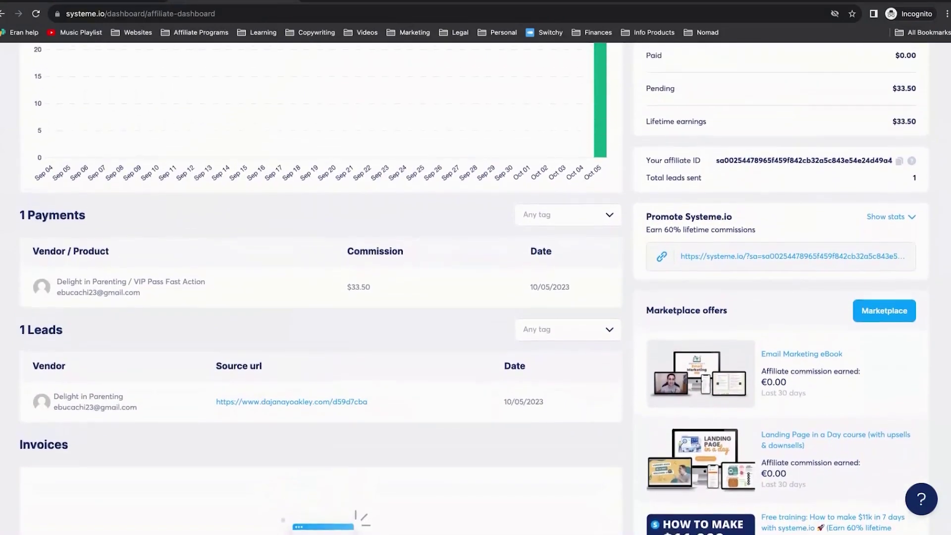
pyautogui.scroll(1, 248, 290)
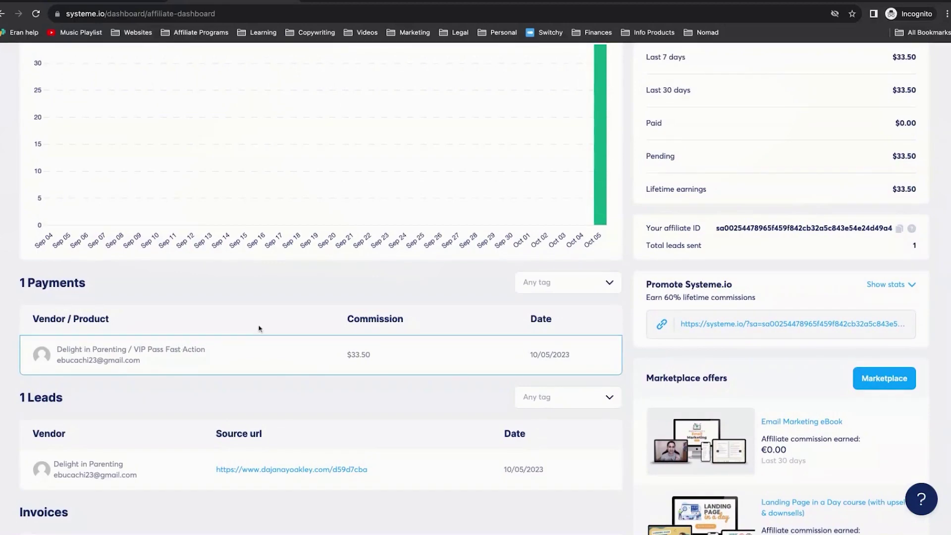
pyautogui.scroll(3, 252, 334)
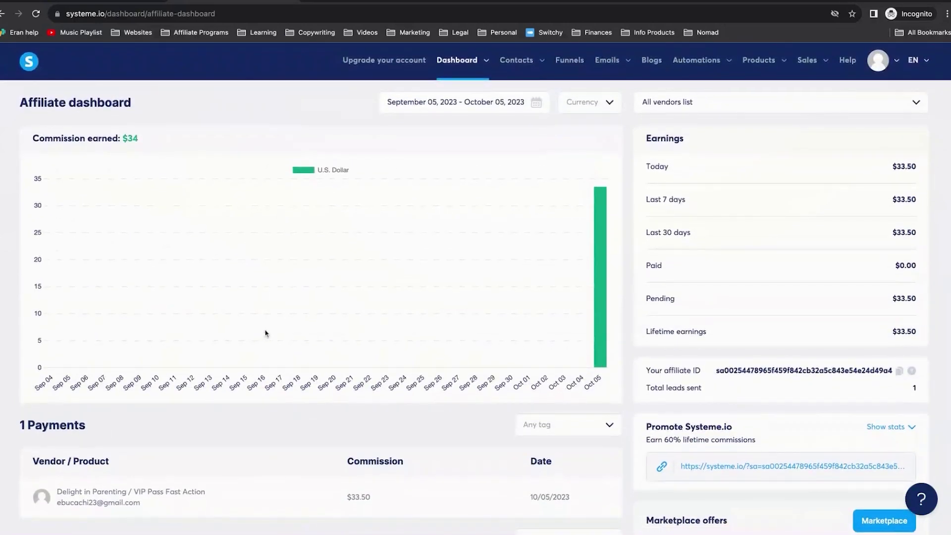
pyautogui.scroll(-2, 265, 334)
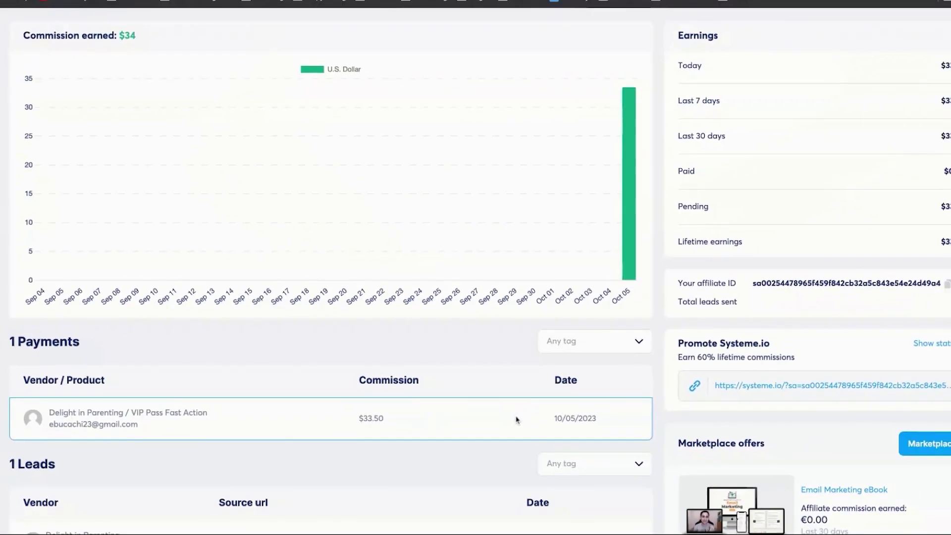
pyautogui.scroll(-3, 516, 419)
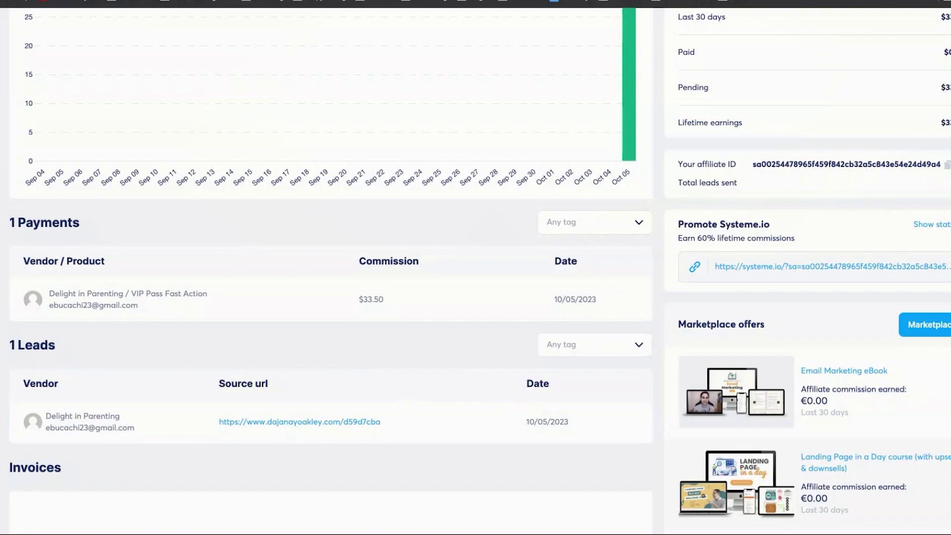
pyautogui.scroll(-10, 331, 267)
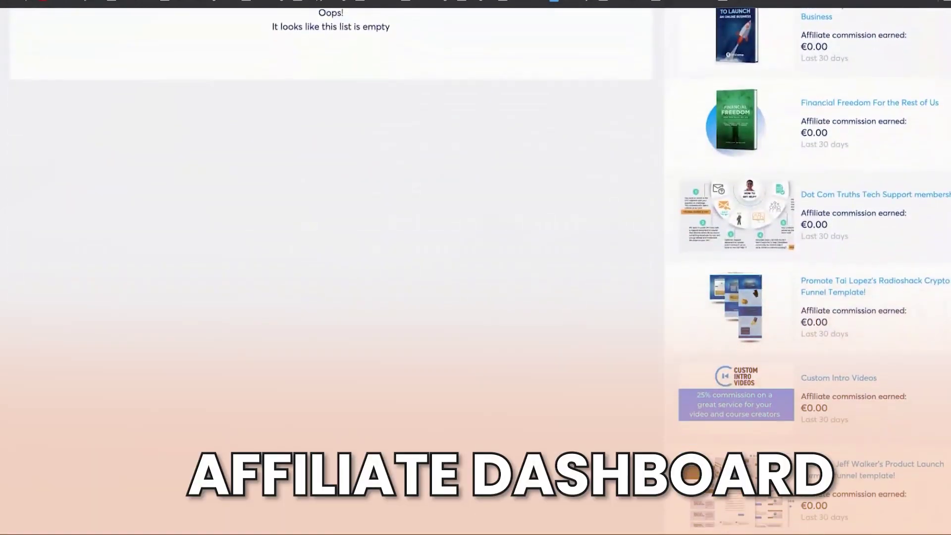
pyautogui.scroll(15, 435, 170)
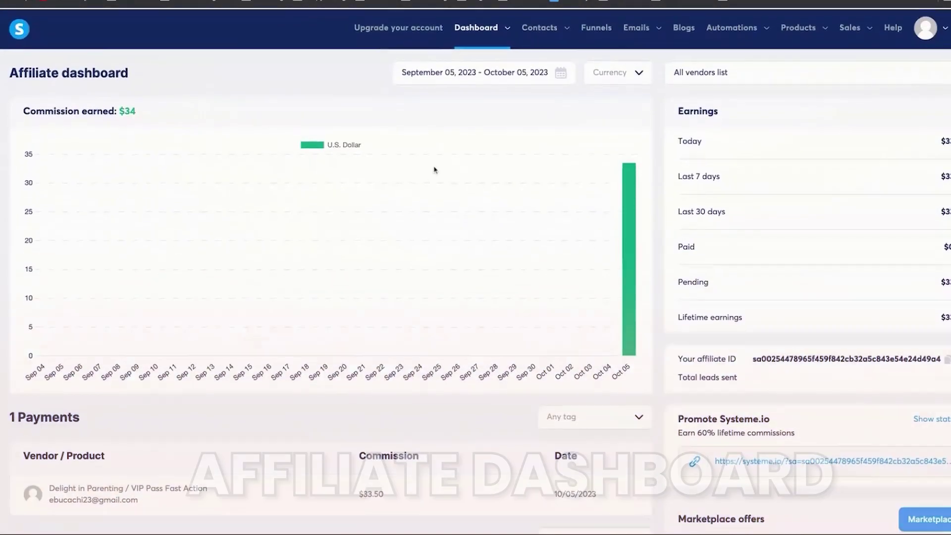
pyautogui.moveTo(471, 50)
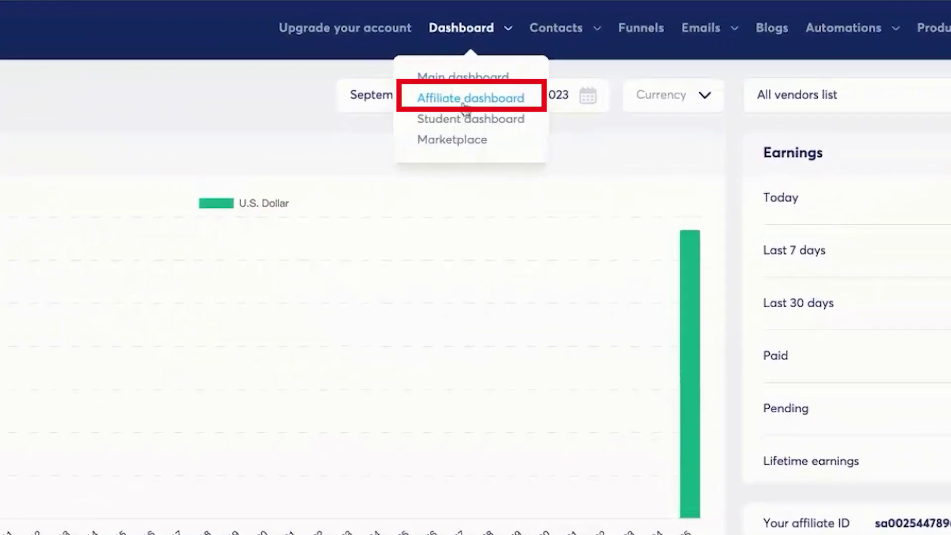
pyautogui.scroll(-3, 415, 427)
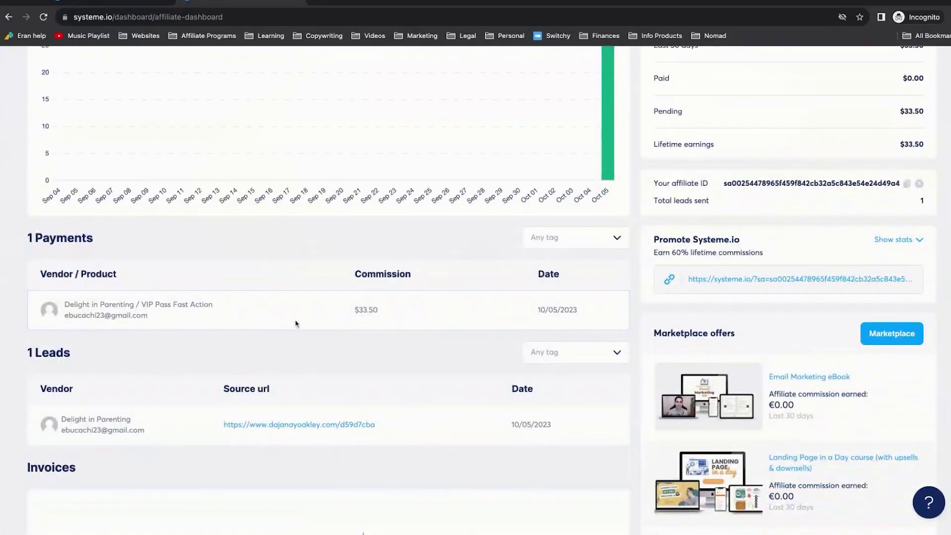
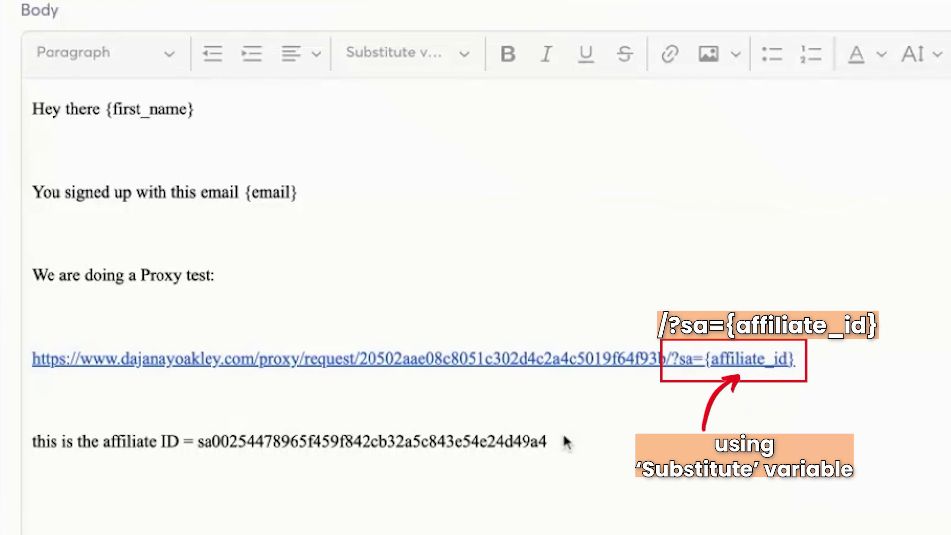
# Highlight the substituted affiliate ID in the last line of the test newsletter's body.
pyautogui.moveTo(562, 441); pyautogui.dragTo(247, 441)
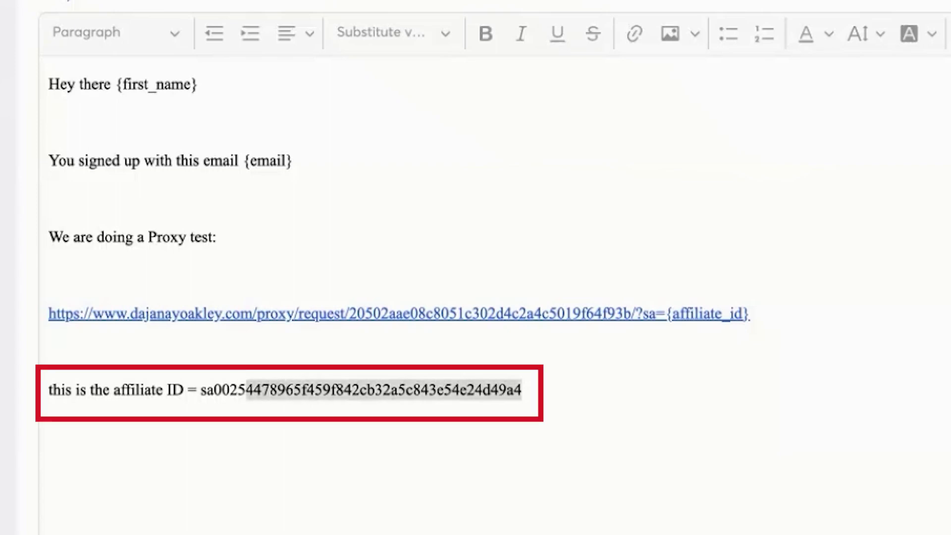
pyautogui.moveTo(247, 390); pyautogui.dragTo(238, 389)
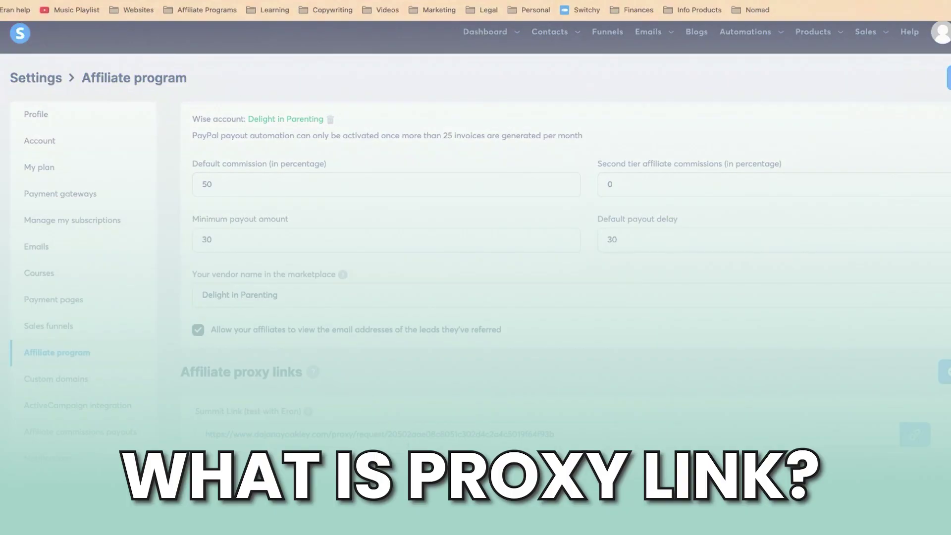
# Open delightinparentingsummit.com in a new browser tab and look through the summit page down to its registration form and content.
pyautogui.hotkey('ctrl', 't')
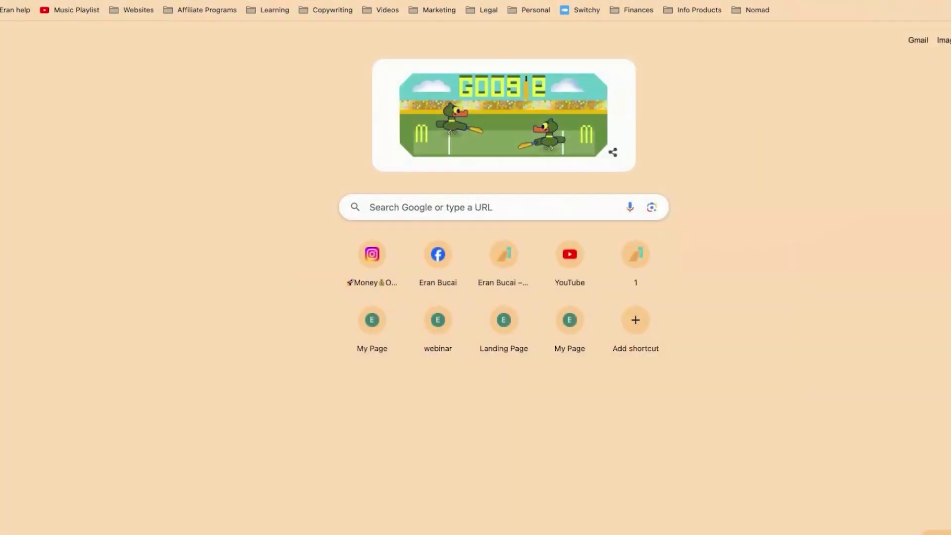
pyautogui.write('delightinparentingsummit.com')
pyautogui.press('Return')
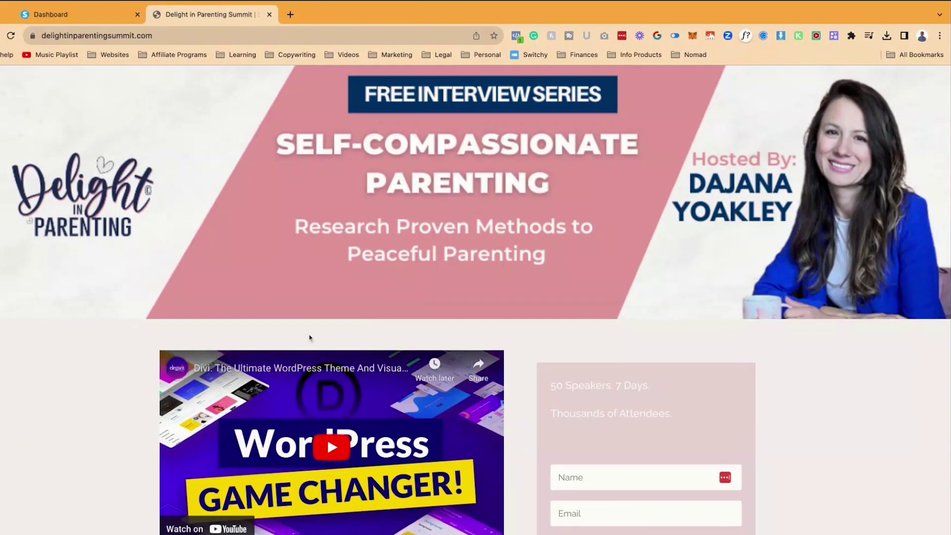
pyautogui.scroll(-10, 504, 293)
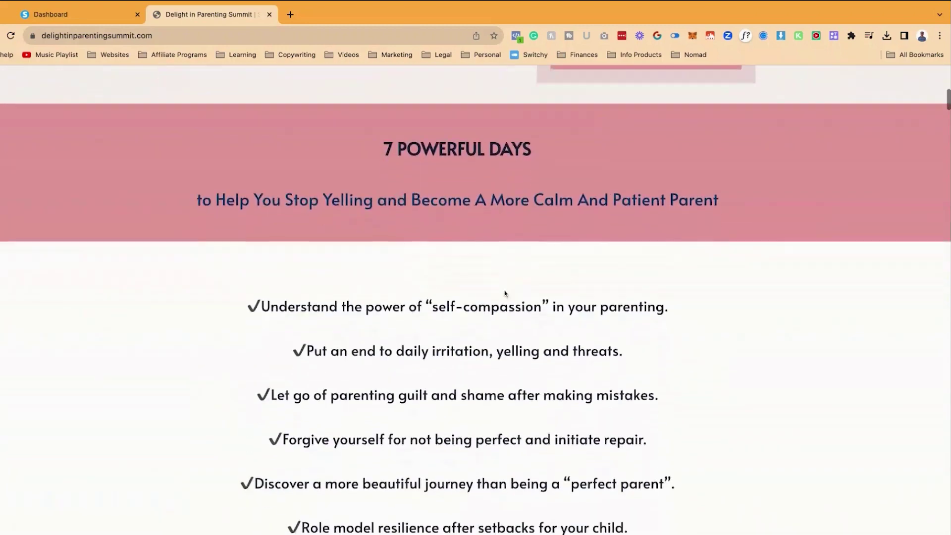
pyautogui.scroll(10, 505, 297)
pyautogui.scroll(-2, 506, 313)
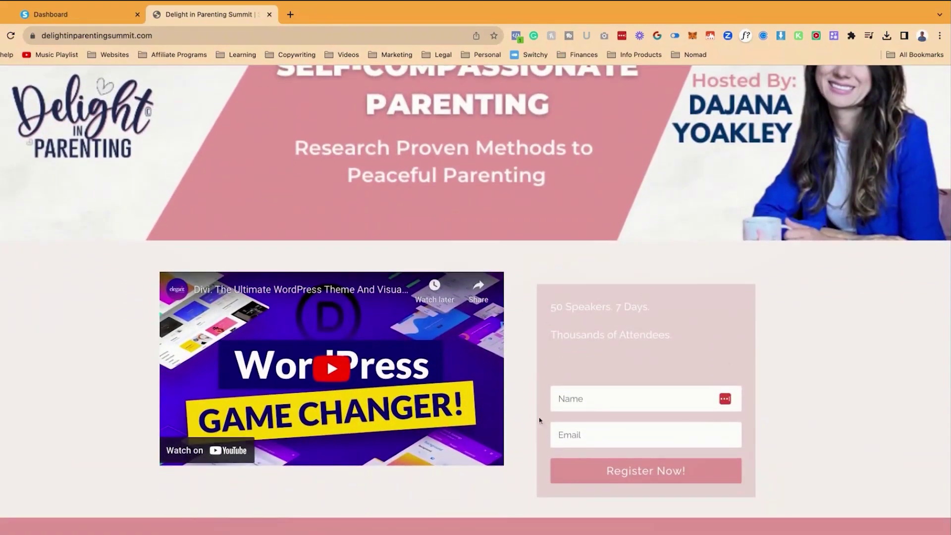
pyautogui.click(163, 35)
pyautogui.hotkey('ctrl', 'c')
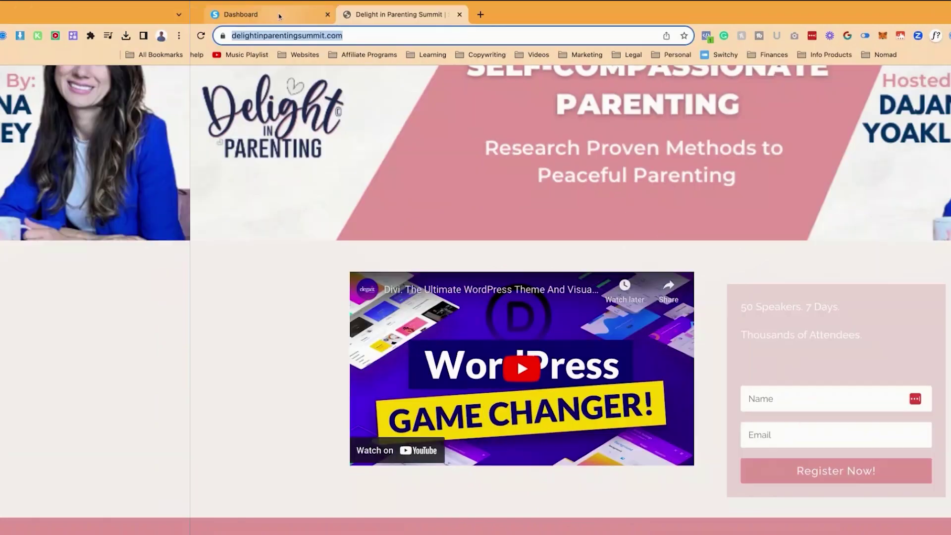
pyautogui.click(90, 17)
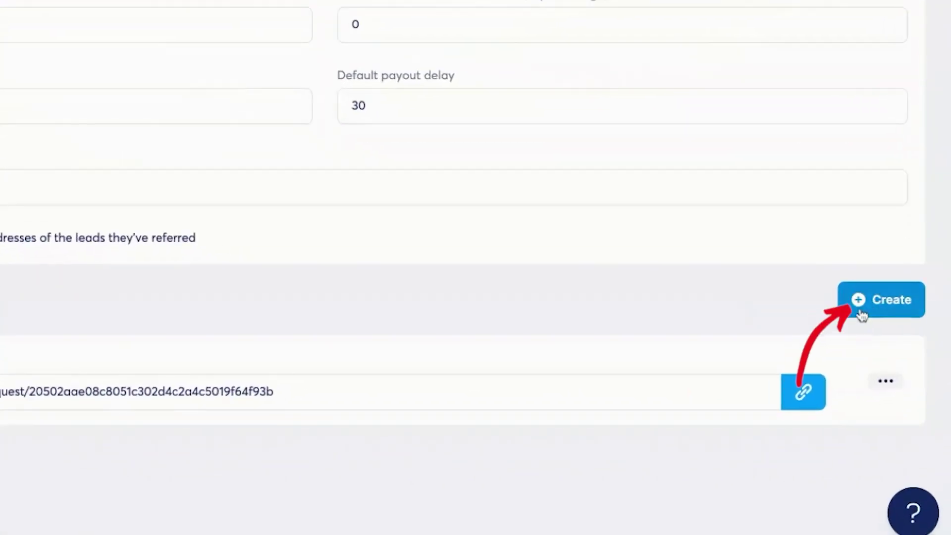
pyautogui.click(887, 395)
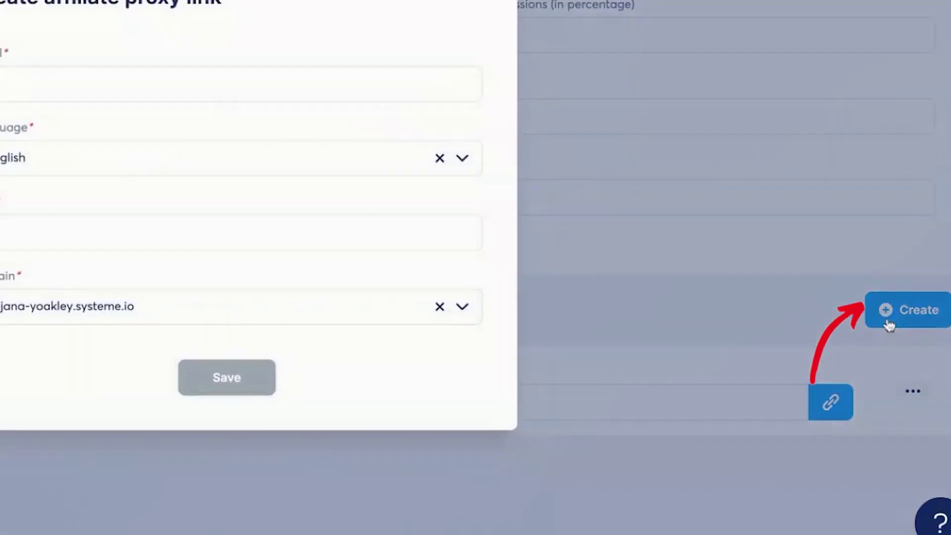
pyautogui.click(358, 165)
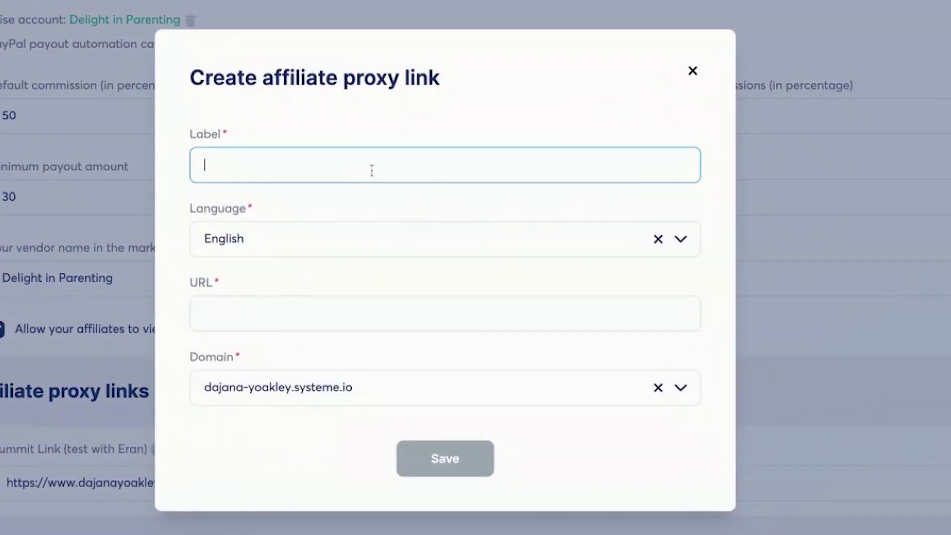
pyautogui.write('Affiliate link summit')
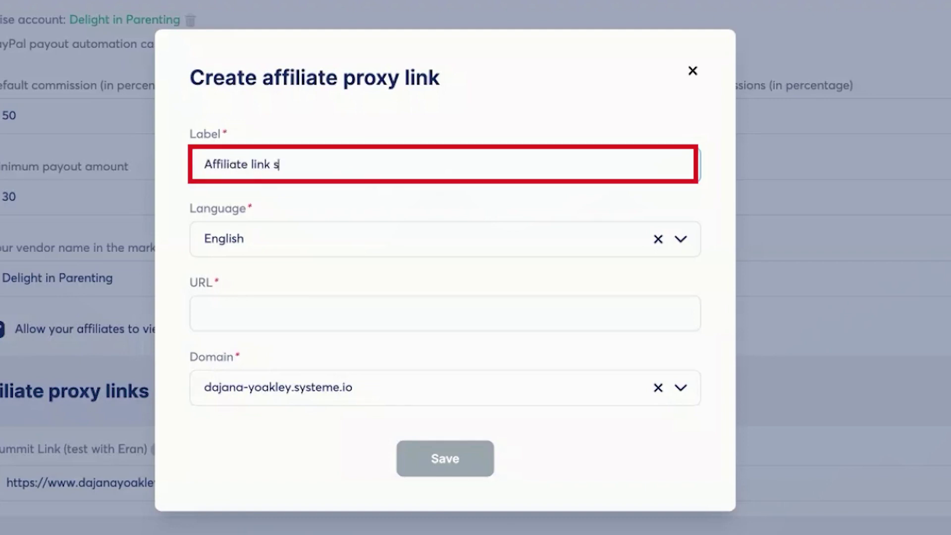
pyautogui.click(381, 310)
pyautogui.hotkey('ctrl', 'v')
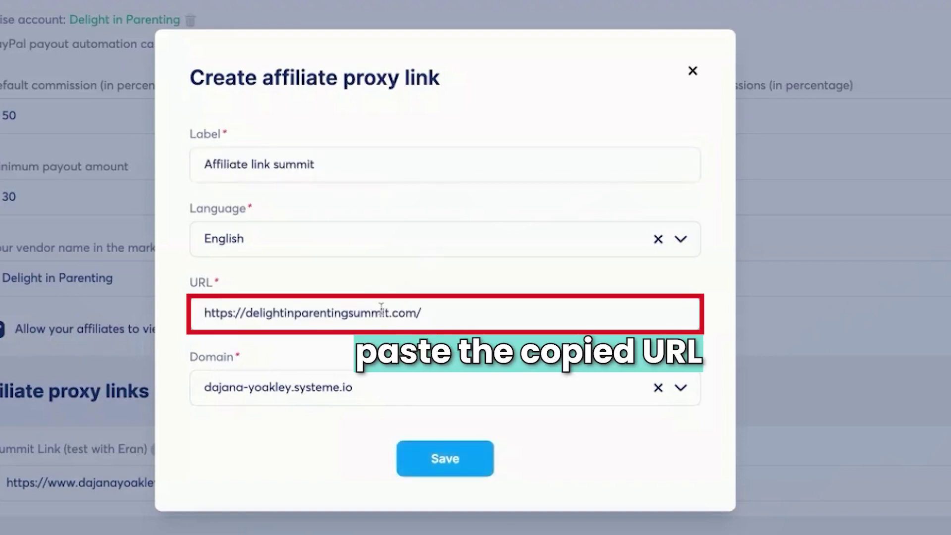
pyautogui.press('BackSpace')
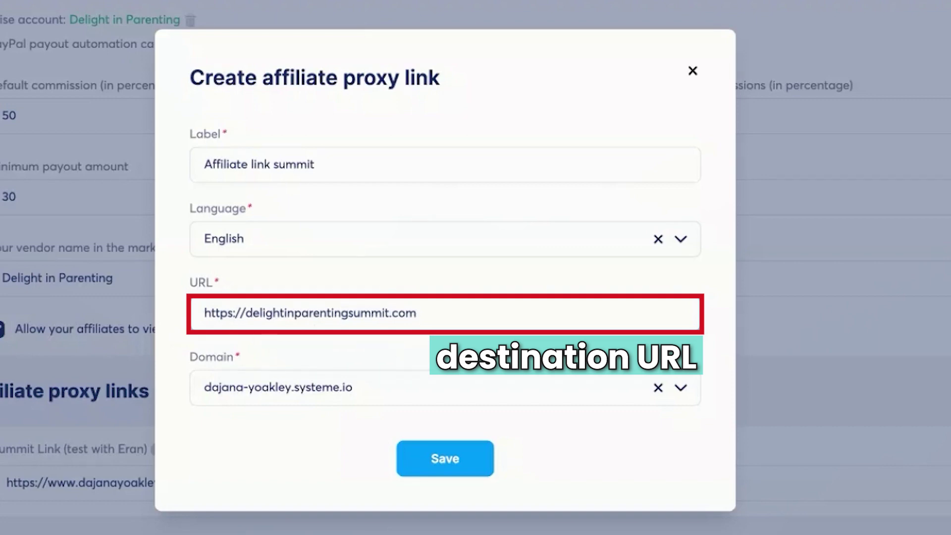
# Choose the custom www domain for the proxy link and close the form without saving.
pyautogui.click(681, 391)
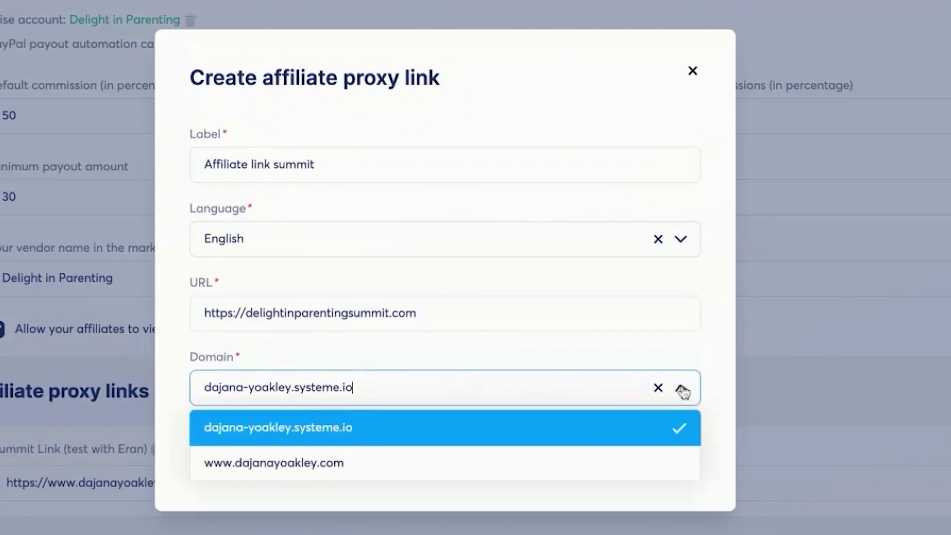
pyautogui.click(661, 462)
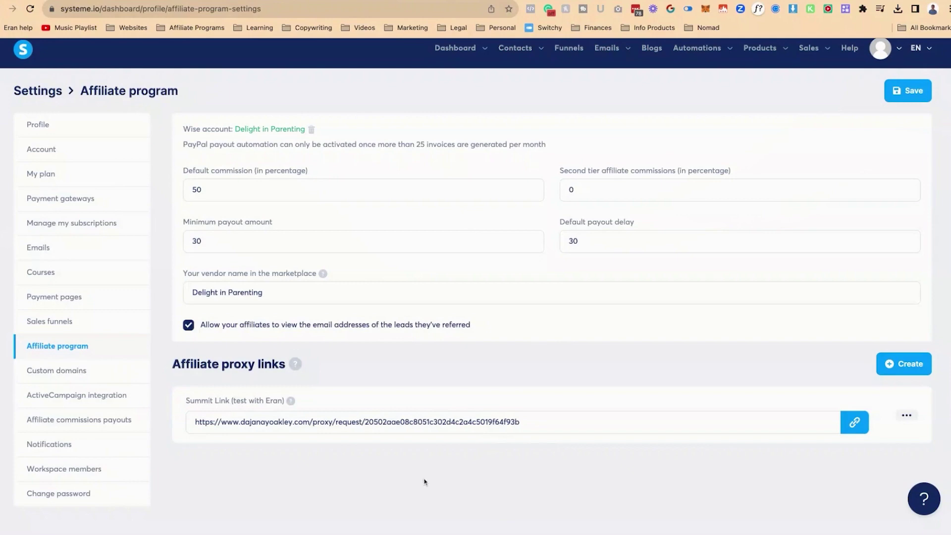
pyautogui.click(692, 71)
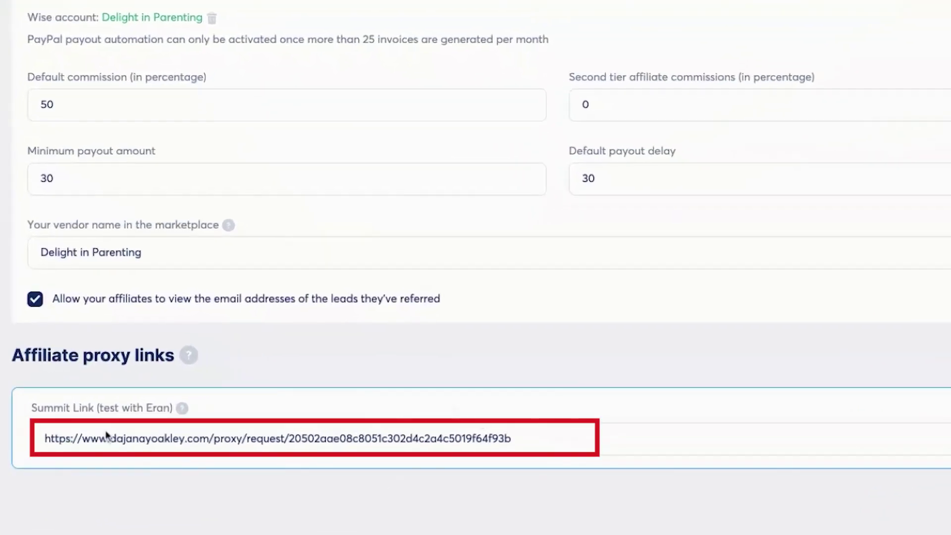
# Copy the existing Summit Link proxy address to the clipboard and open the newsletters list.
pyautogui.click(181, 442)
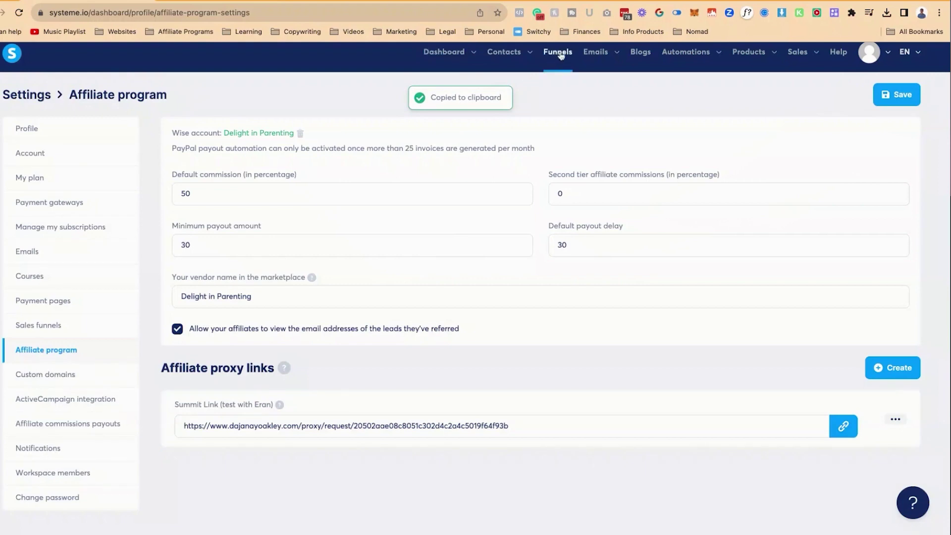
pyautogui.moveTo(595, 51)
pyautogui.click(595, 84)
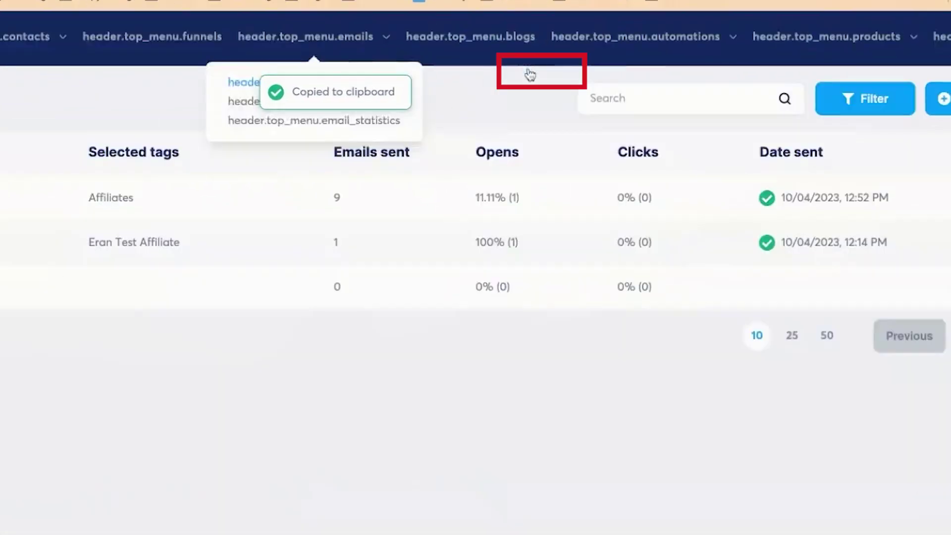
# In the Self-Compassionate Parenting Summit funnel, view the Thanks page and VIP PASS steps and check the funnel domain options in its settings.
pyautogui.click(83, 213)
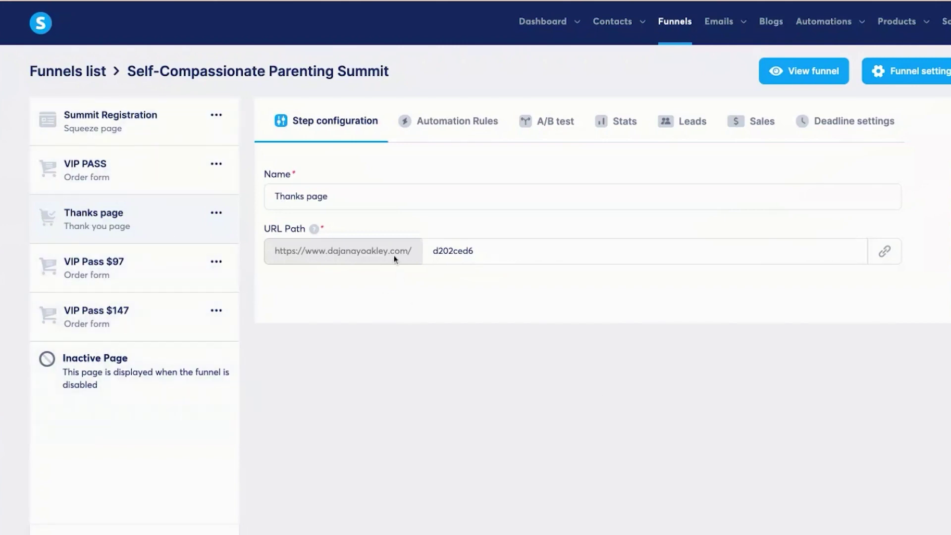
pyautogui.click(164, 160)
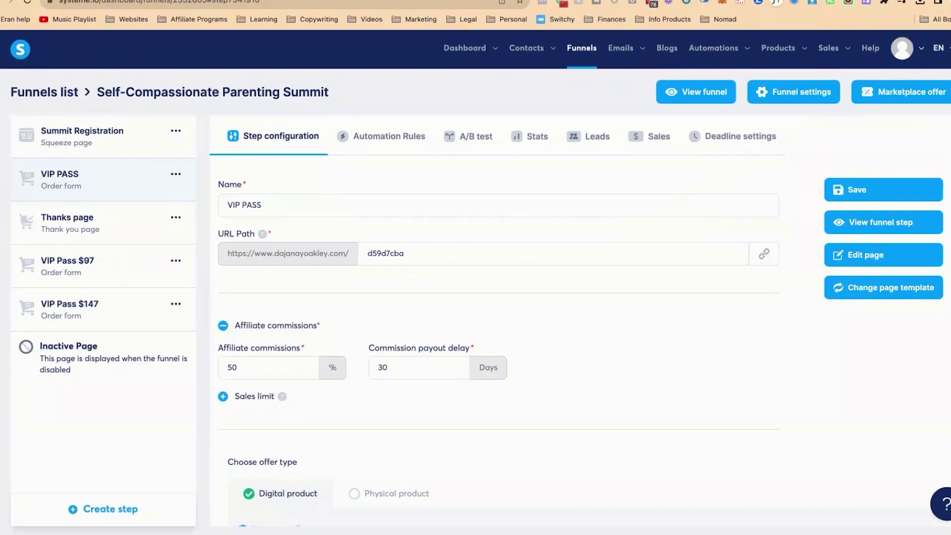
pyautogui.click(795, 95)
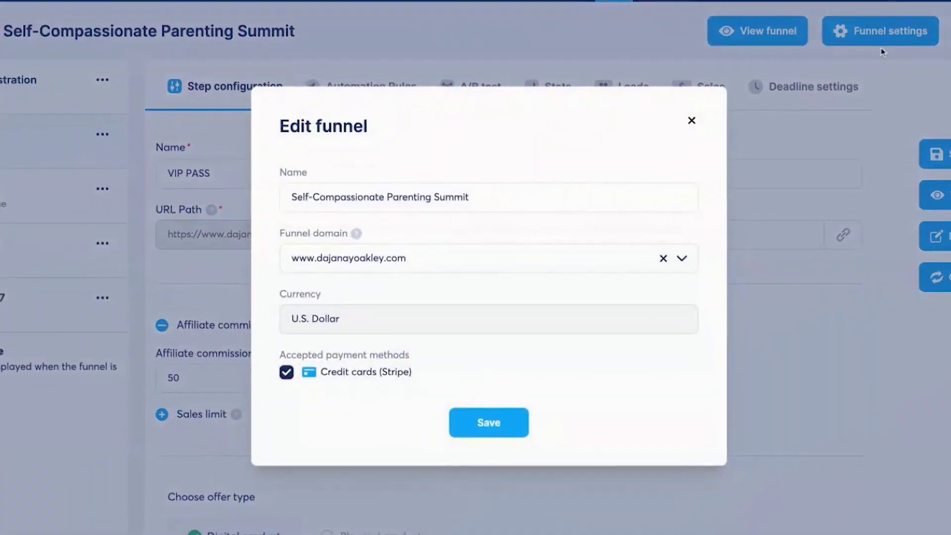
pyautogui.click(682, 258)
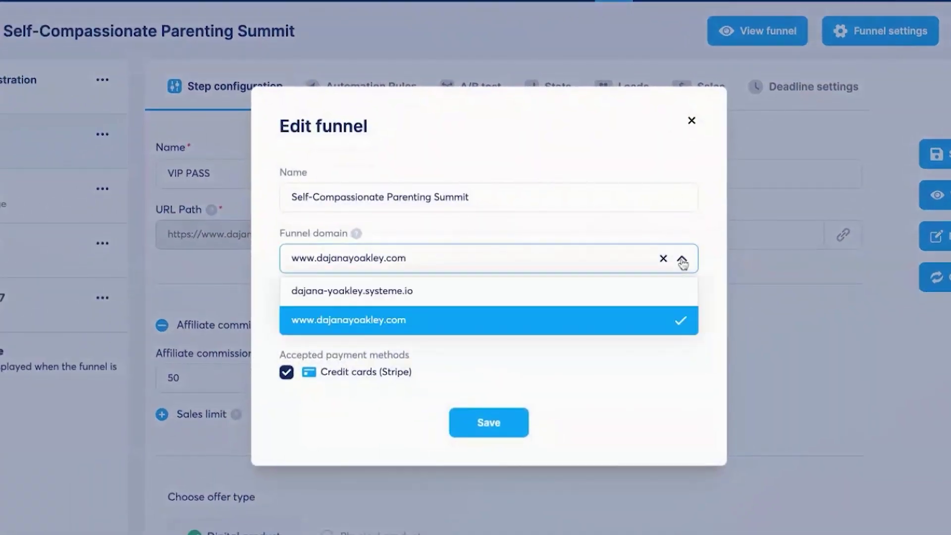
pyautogui.click(674, 387)
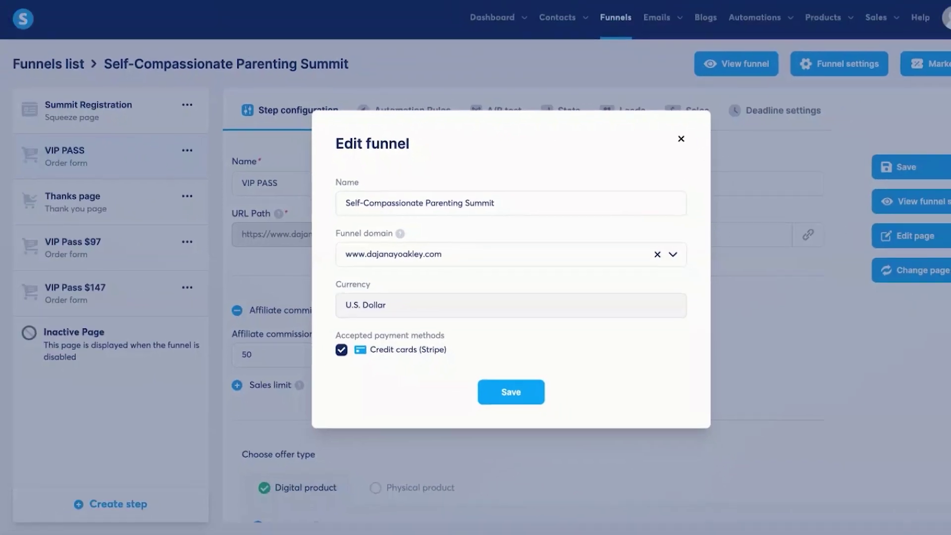
pyautogui.click(681, 138)
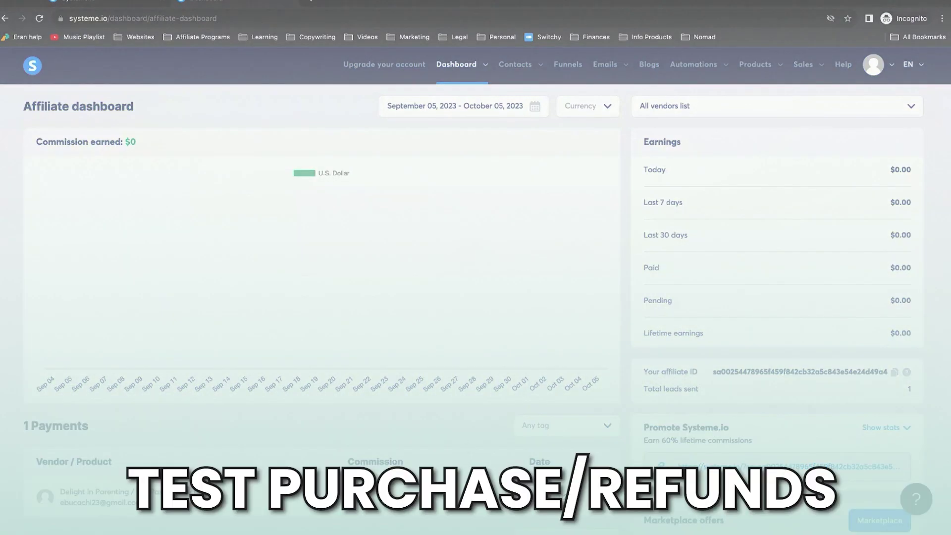
# Check the refund marker on the VIP Pass Fast Action payment and the commission total in the affiliate dashboard.
pyautogui.scroll(-2, 452, 411)
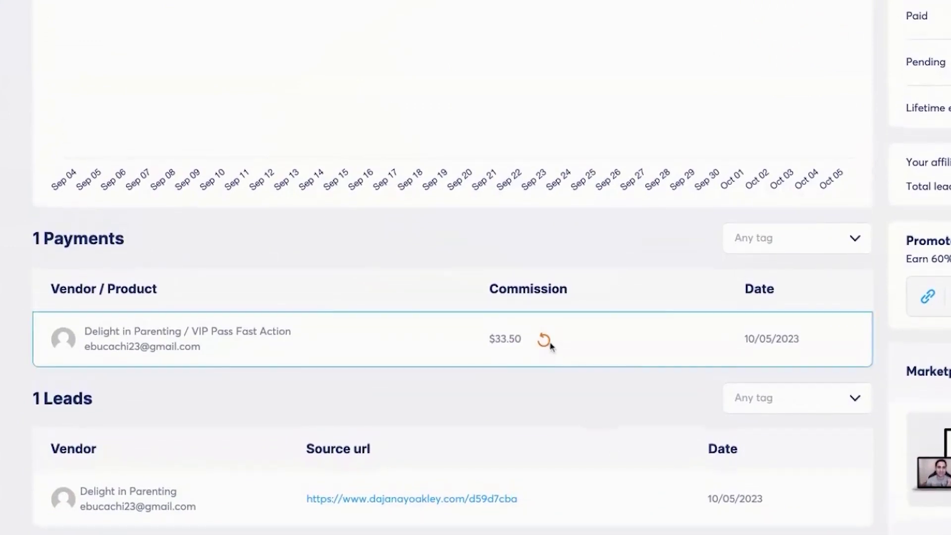
pyautogui.moveTo(546, 341)
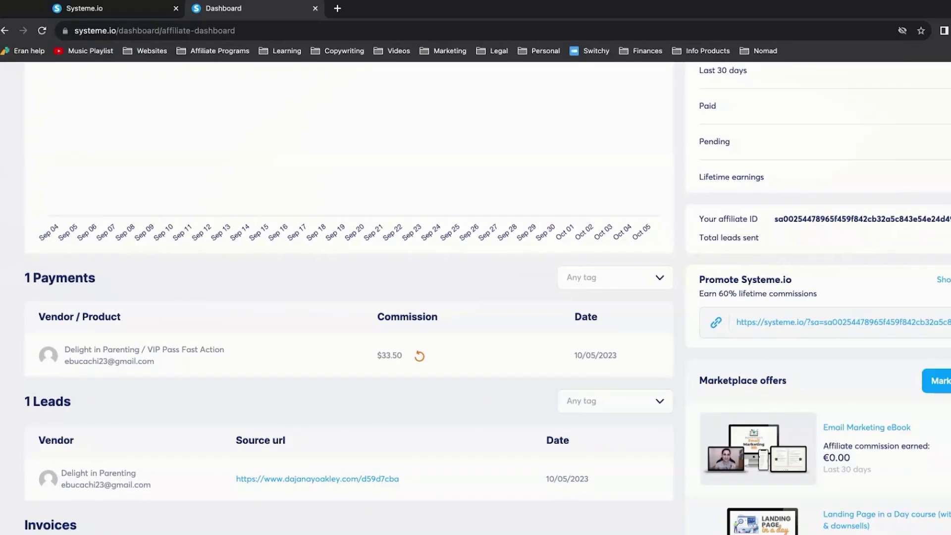
pyautogui.scroll(4, 418, 297)
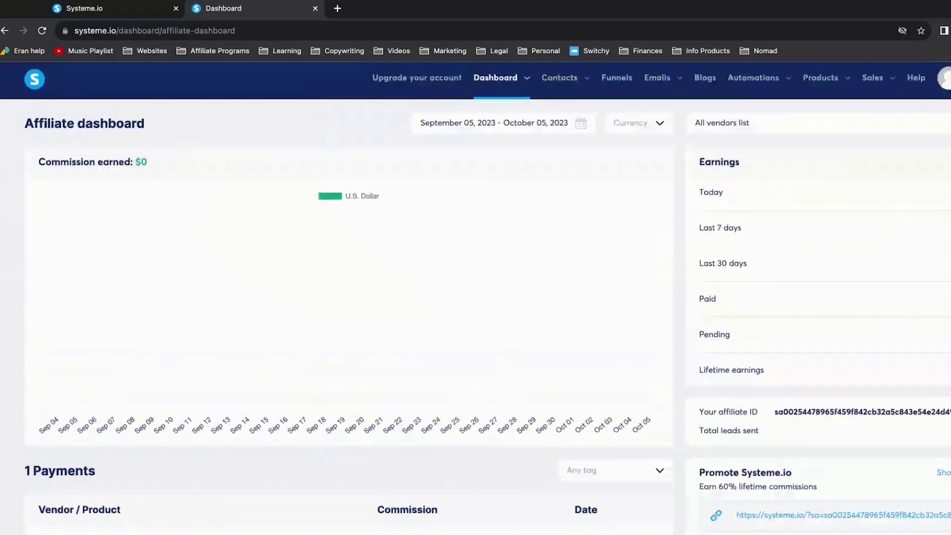